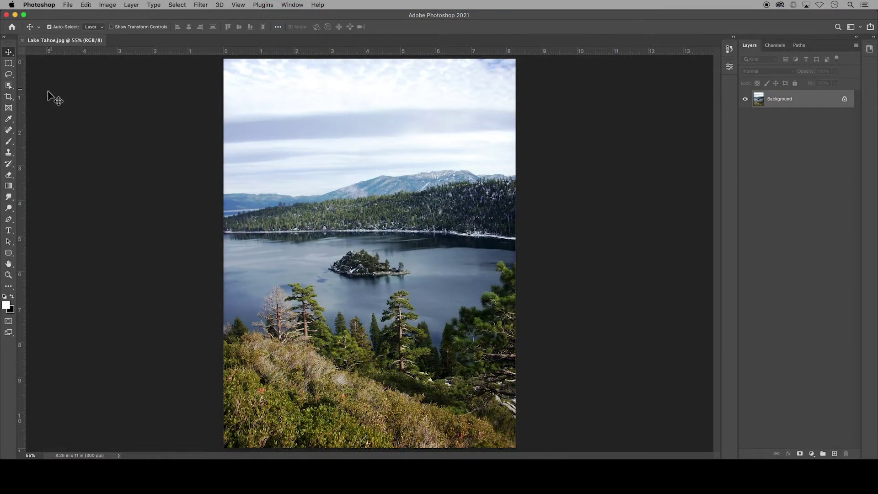
- Try a crop with a Rule of Thirds overlay, then cancel it to keep the full photo
click(9, 96)
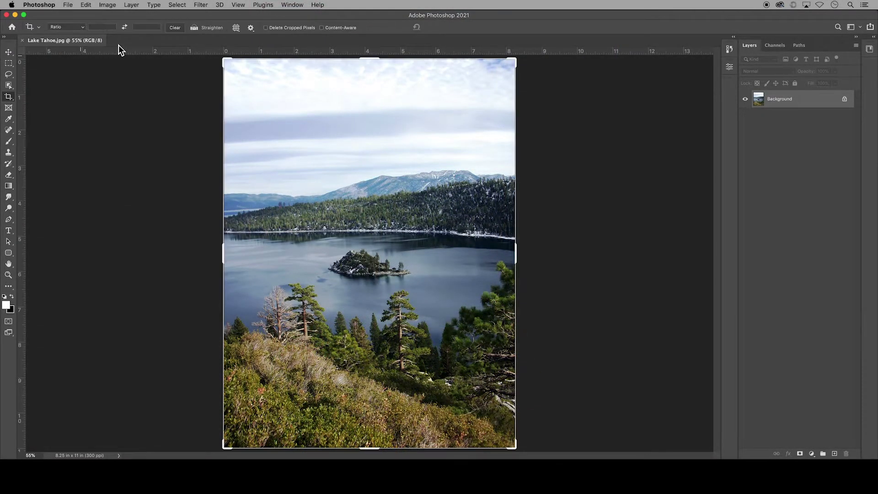
click(236, 28)
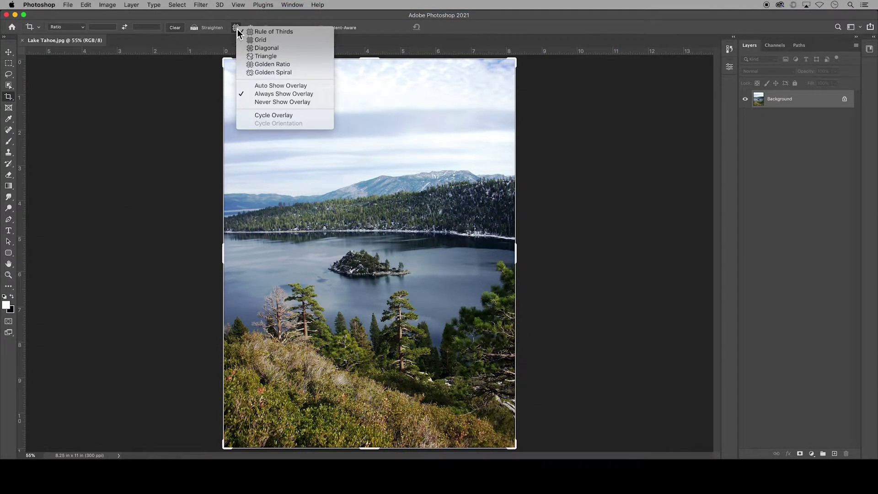
click(284, 32)
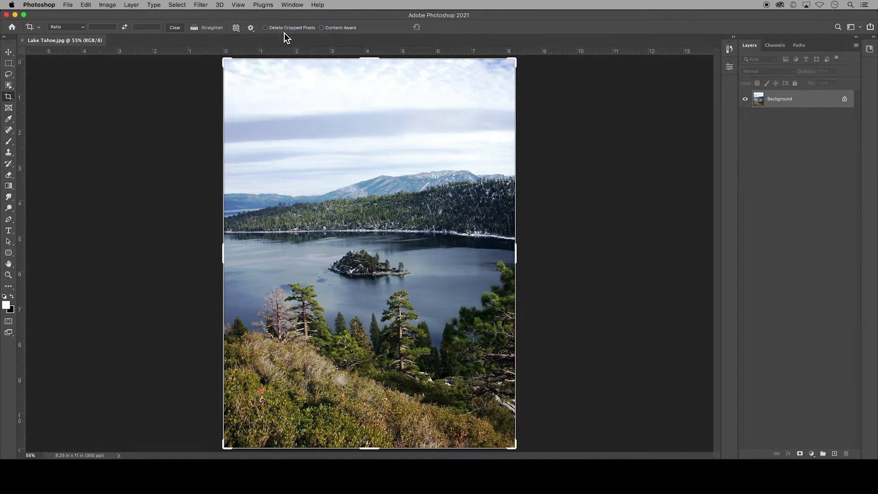
drag(223, 59, 230, 69)
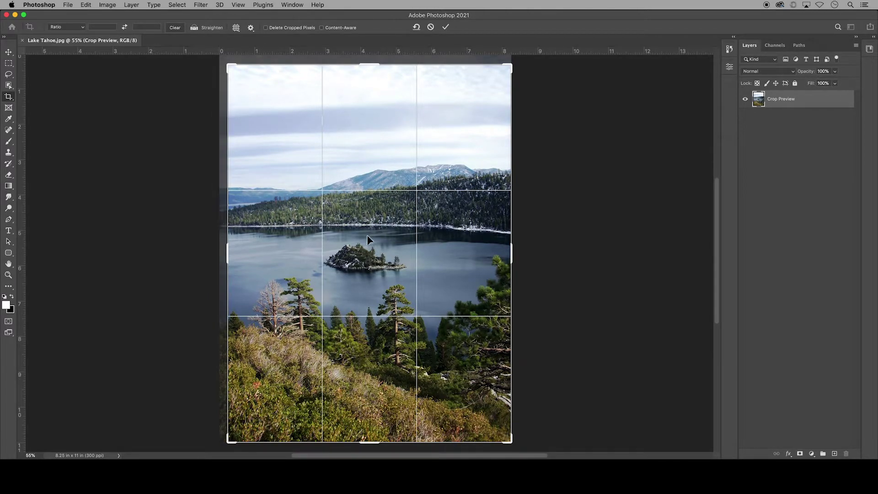
drag(231, 69, 209, 55)
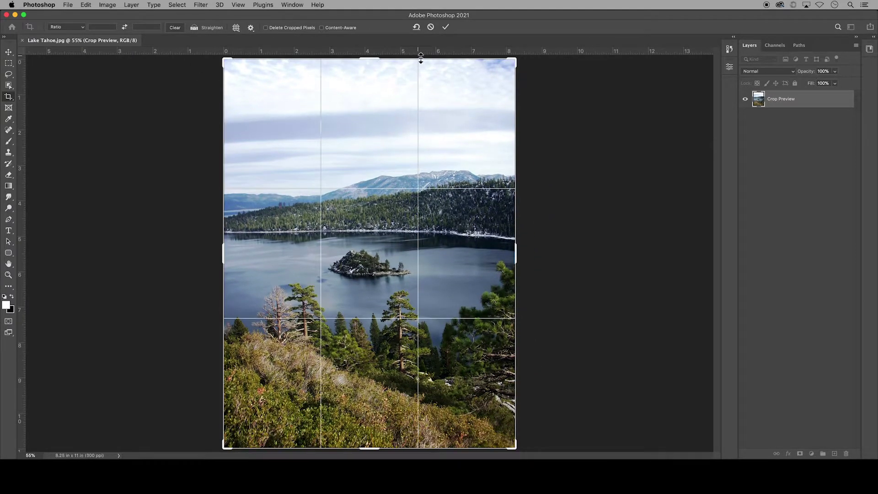
click(429, 28)
- Add a New Guide Layout of 3 columns by 3 rows over the Lake Tahoe photo
key(v)
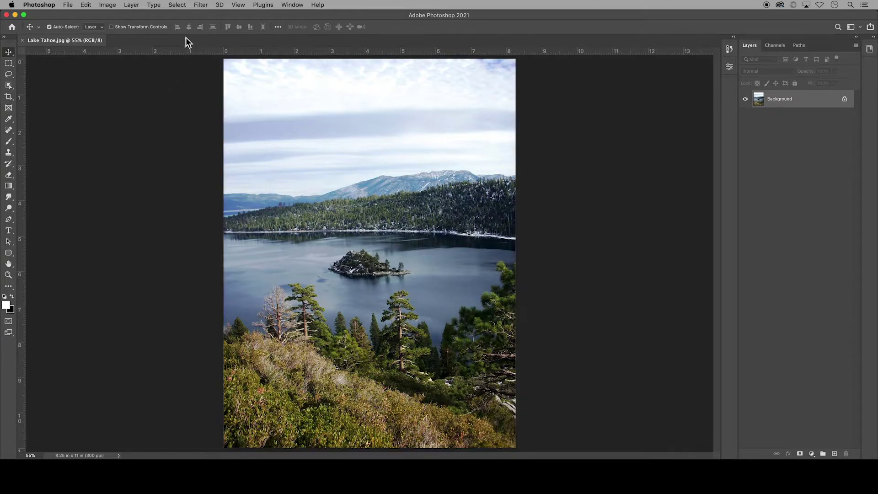
click(238, 5)
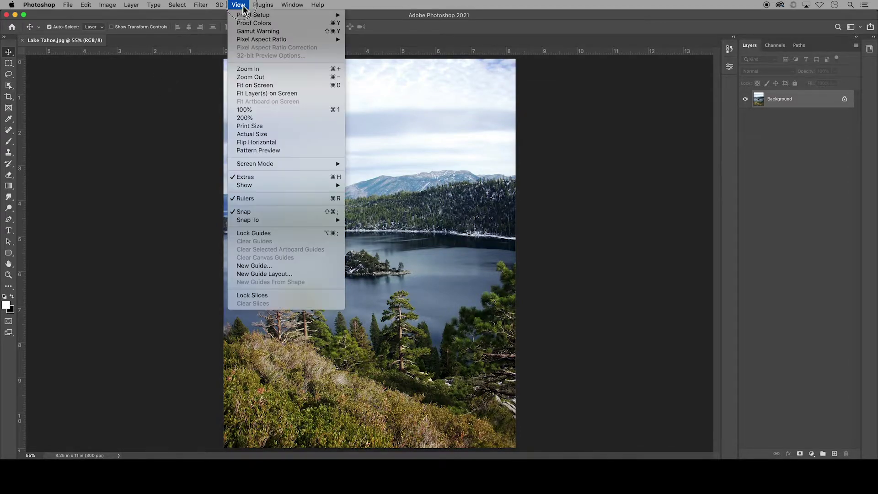
click(304, 274)
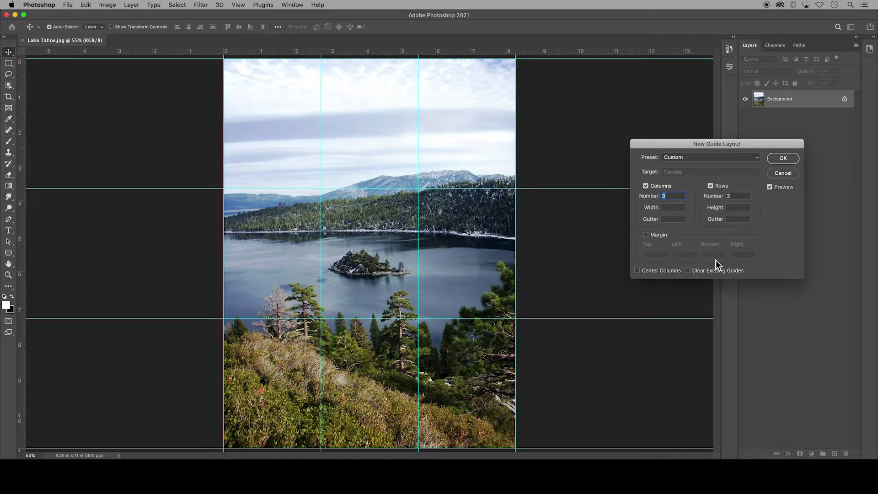
click(779, 159)
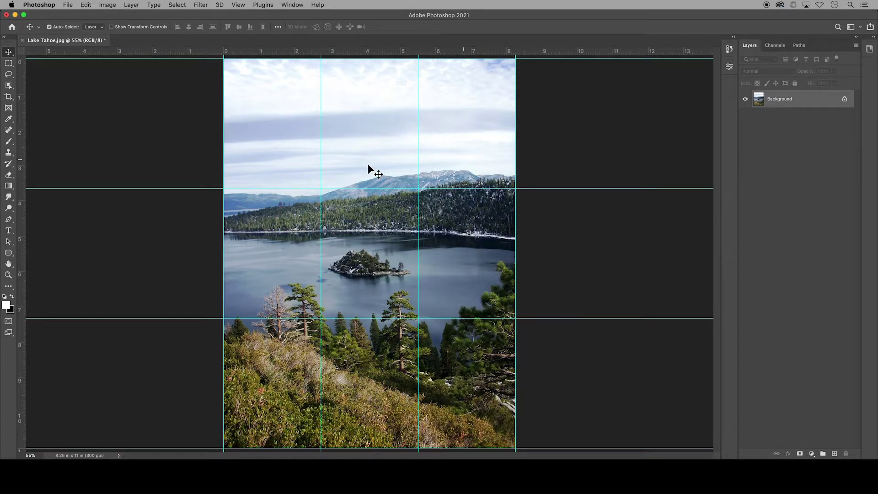
- Choose the Rounded Rectangle tool and set its default corner radius to 5
click(8, 253)
drag(11, 259, 72, 263)
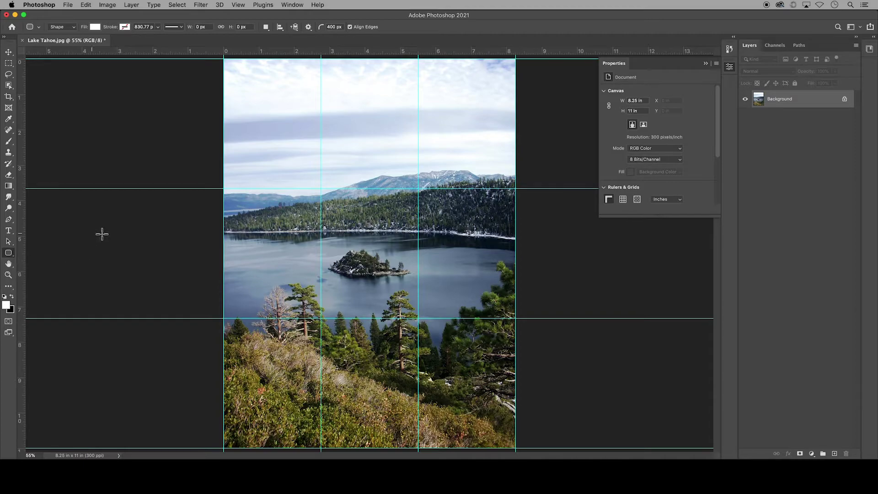
click(334, 27)
text(50)
- Draw a rectangle over the top-left grid cell and give all its corners a 75 px radius
drag(225, 61, 320, 188)
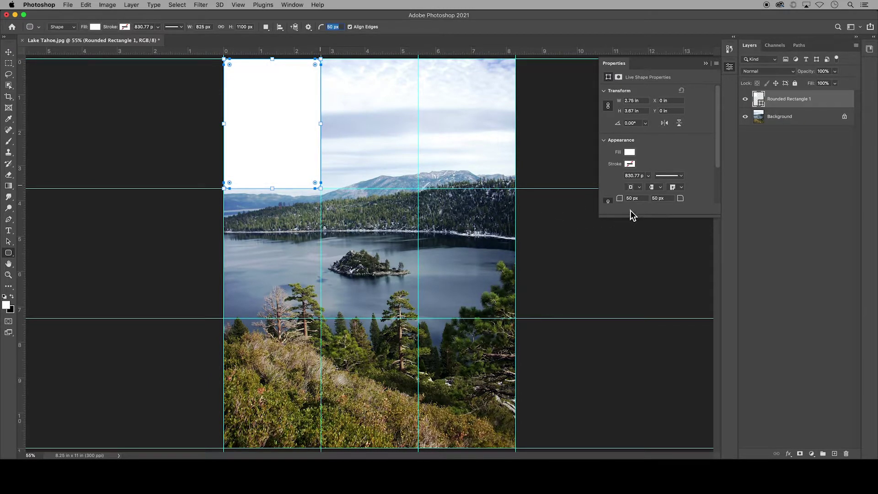
click(632, 199)
text(200px)
key(Tab)
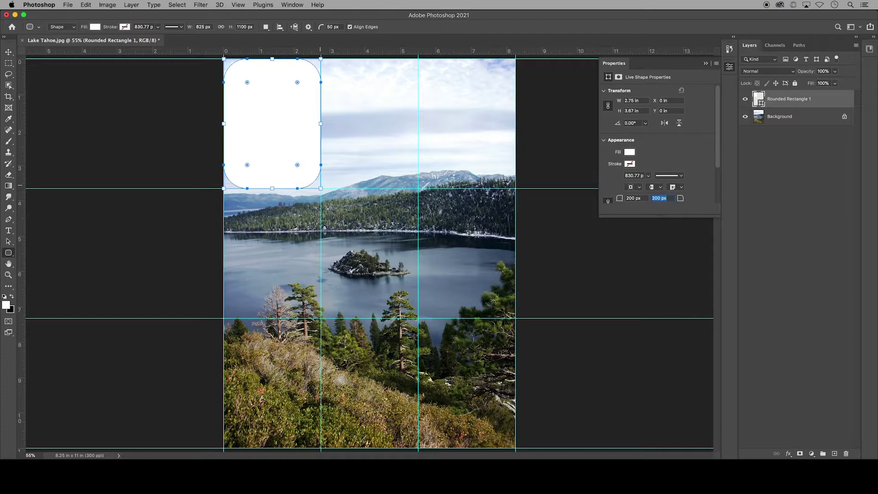
text(75)
key(Return)
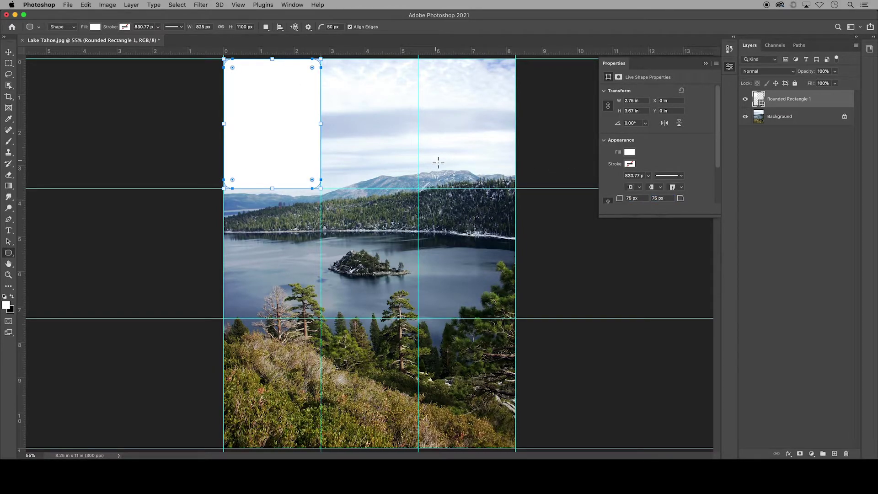
- With the Move tool, copy the tile into the top-middle and top-right grid cells
click(9, 53)
click(18, 51)
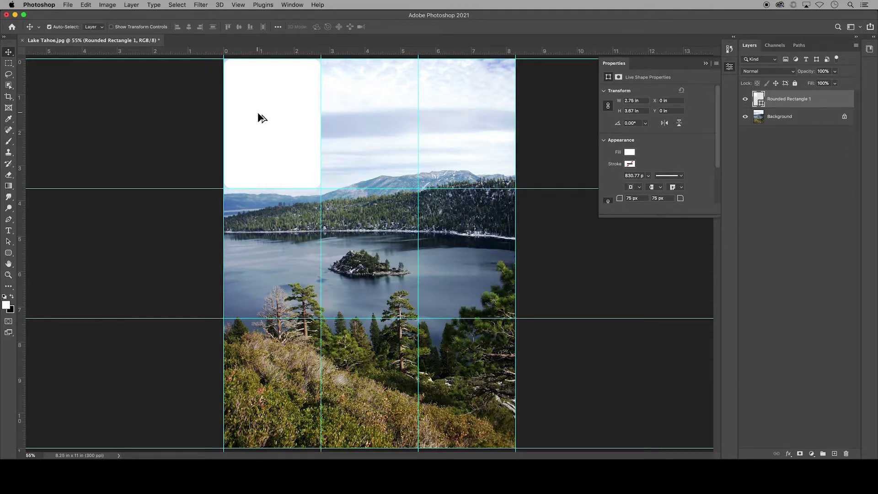
drag(258, 114, 363, 119)
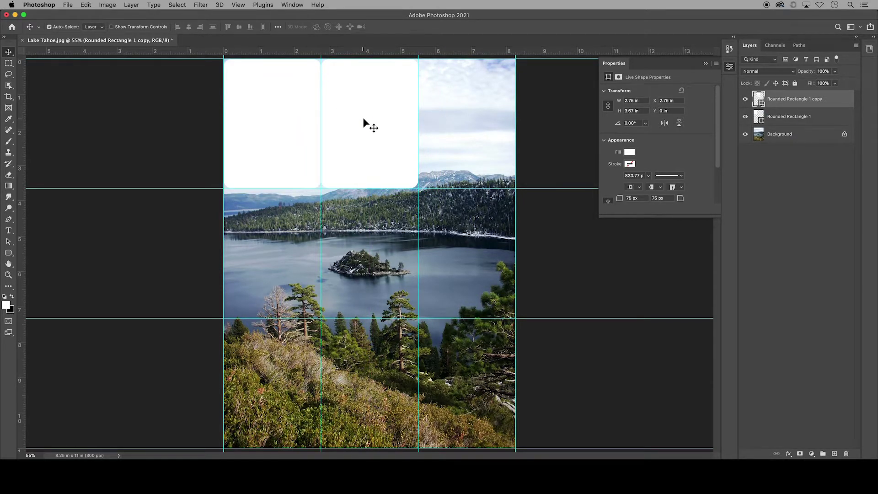
click(363, 120)
drag(365, 121, 461, 126)
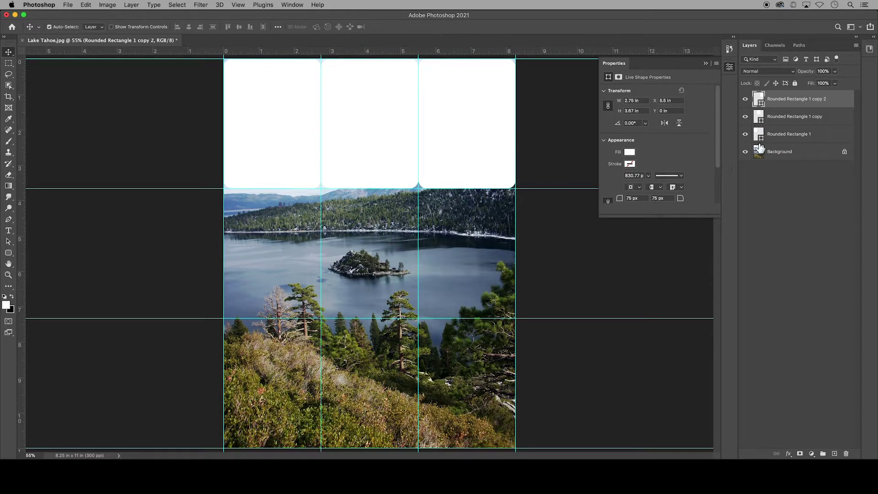
- Select the three top-row tiles, duplicate them down into the lower rows, and deselect
shift+click(783, 118)
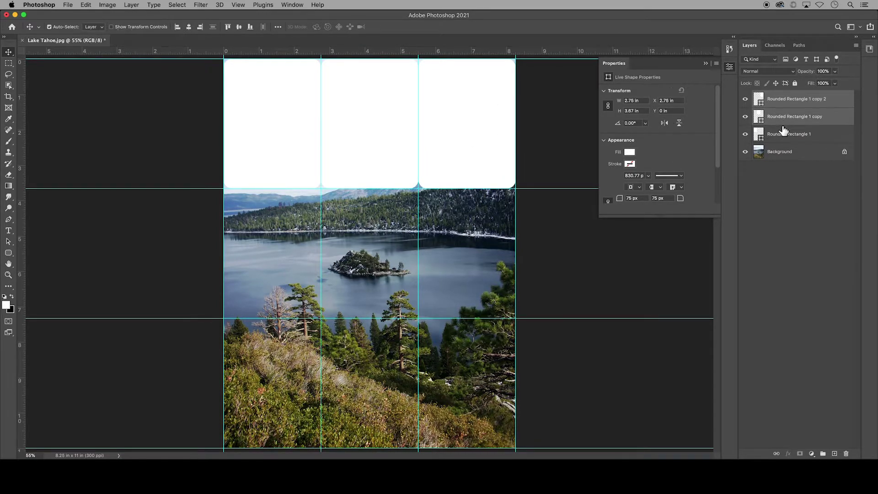
shift+click(782, 135)
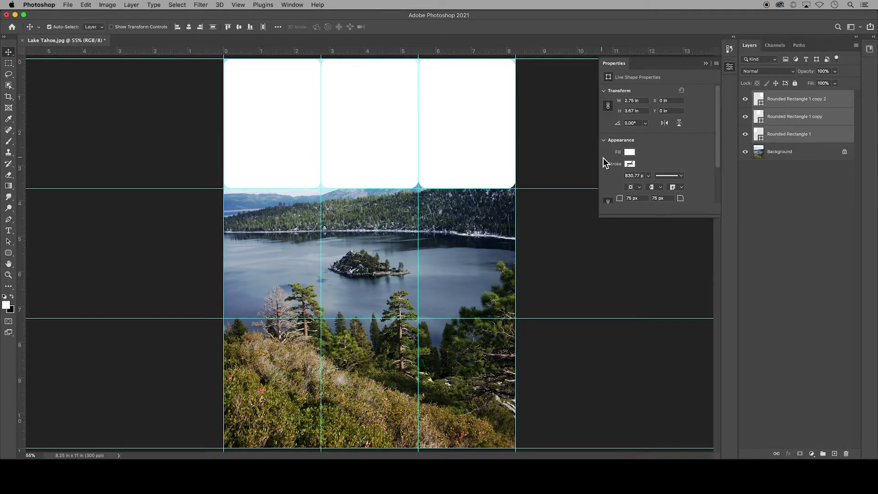
drag(369, 163, 371, 401)
key(super+d)
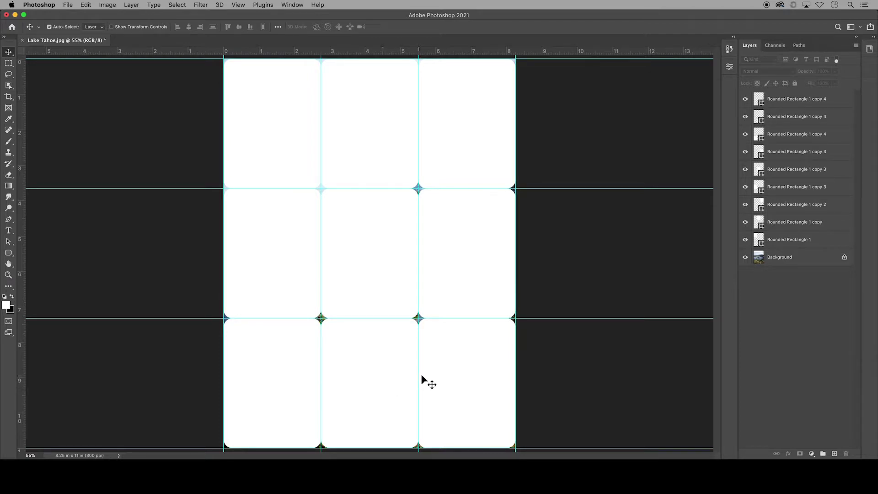
- Rotate the bottom-right tile about 1.48° with Free Transform and shift it slightly up-left
click(478, 380)
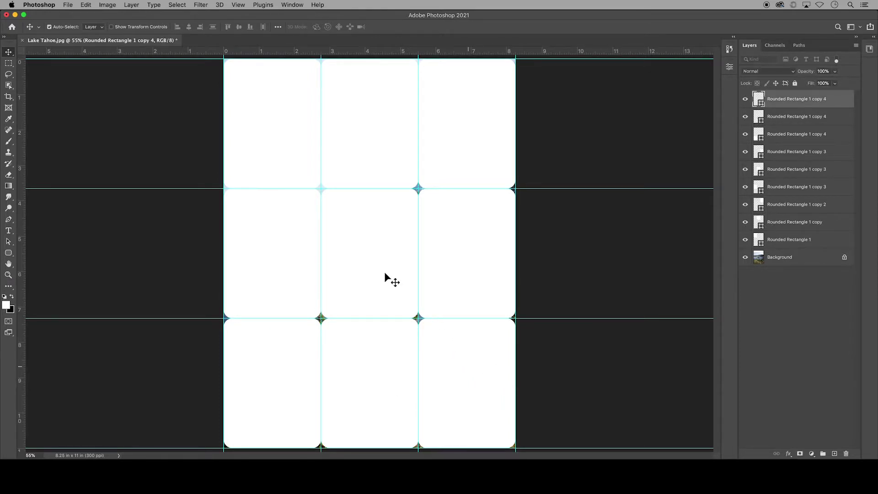
click(86, 5)
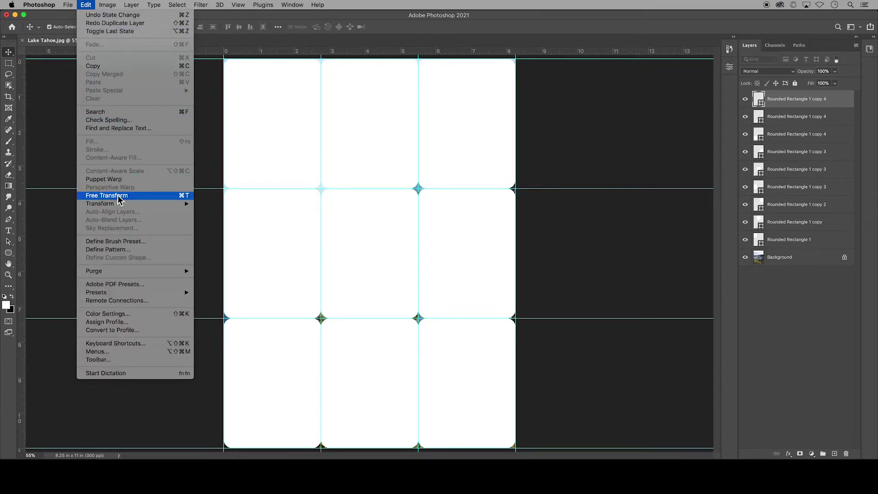
click(188, 196)
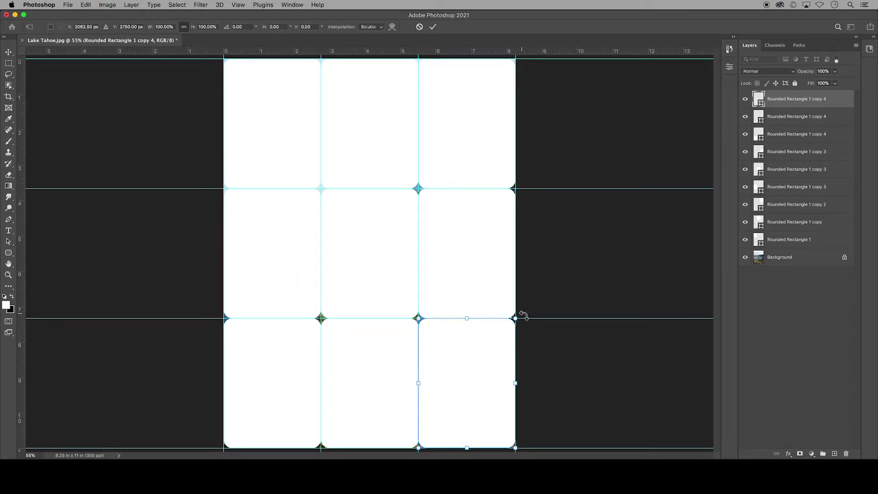
drag(521, 315, 525, 327)
drag(479, 378, 472, 374)
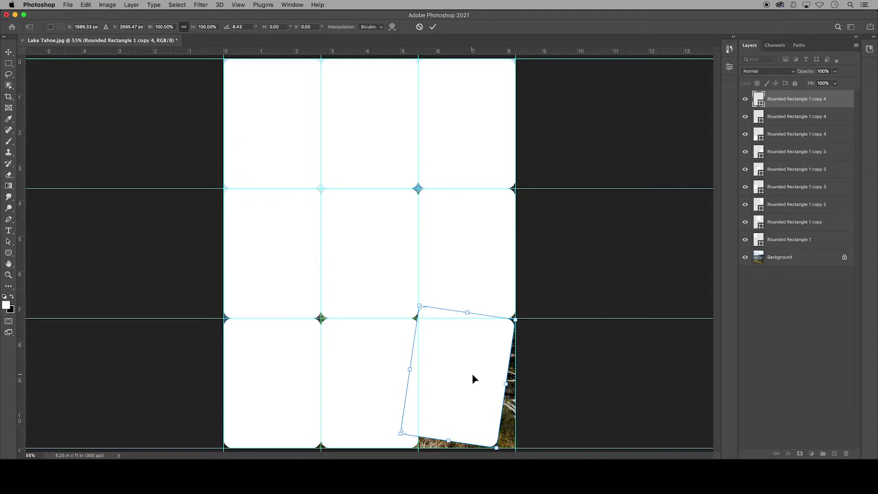
click(432, 28)
- Tilt the bottom-middle tile about -8° and the bottom-left tile about 6.88°
click(383, 371)
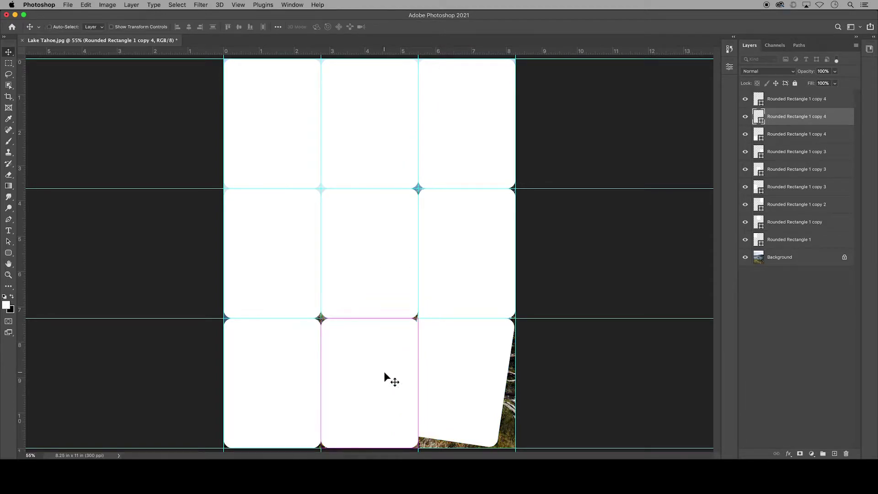
key(super+t)
drag(426, 316, 418, 307)
drag(390, 352, 391, 346)
key(Return)
click(271, 374)
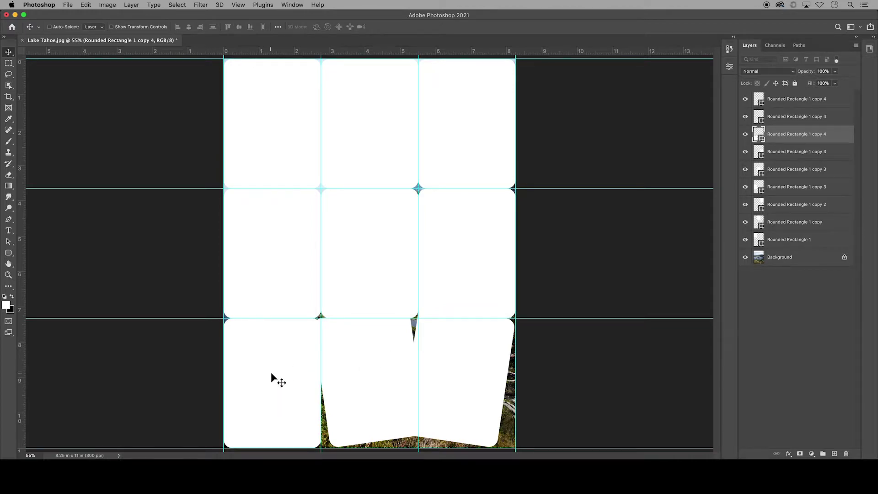
key(super+t)
drag(219, 317, 227, 315)
drag(263, 383, 268, 378)
key(Return)
- Give the middle-left, middle-centre and middle-right tiles slight rotations
click(265, 259)
key(super+t)
drag(214, 200, 216, 190)
key(Return)
click(370, 253)
key(super+t)
key(Return)
click(461, 229)
mouse_move(425, 186)
mouse_down()
mouse_move(408, 188)
mouse_move(406, 201)
mouse_move(414, 197)
mouse_up()
key(super+t)
key(Return)
- Transform the top-right and top-middle tiles and tilt the top-left tile about -3.90°
click(462, 137)
key(Return)
click(399, 143)
key(super+t)
key(Return)
click(270, 123)
key(super+t)
drag(227, 192, 220, 197)
key(Return)
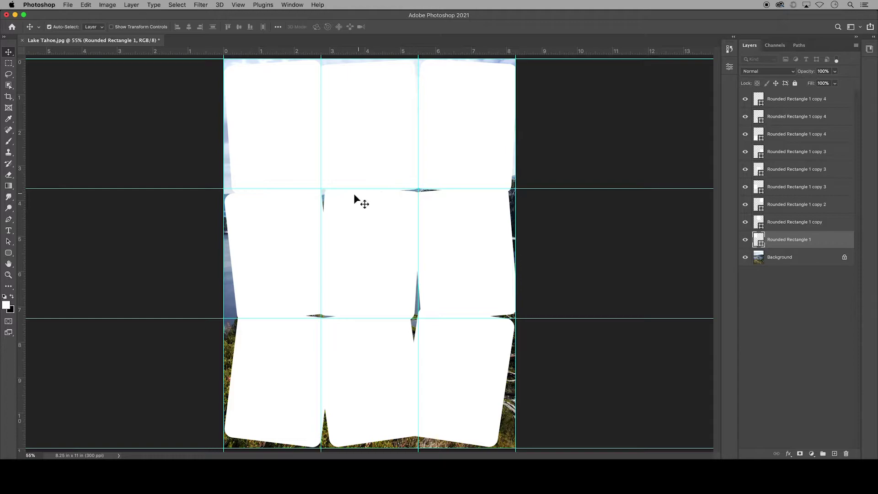
- Nudge the rotated tiles into their final positions and clear the canvas guides
drag(462, 251, 459, 251)
click(459, 133)
drag(459, 133, 456, 142)
drag(293, 221, 299, 222)
drag(288, 356, 293, 350)
click(433, 357)
drag(430, 353, 390, 347)
drag(384, 165, 383, 163)
drag(448, 269, 447, 261)
drag(294, 157, 294, 162)
click(238, 6)
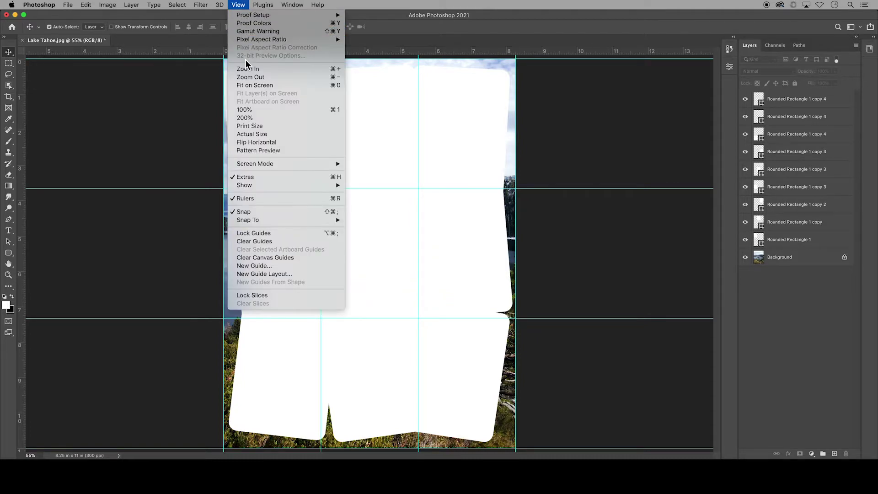
click(297, 258)
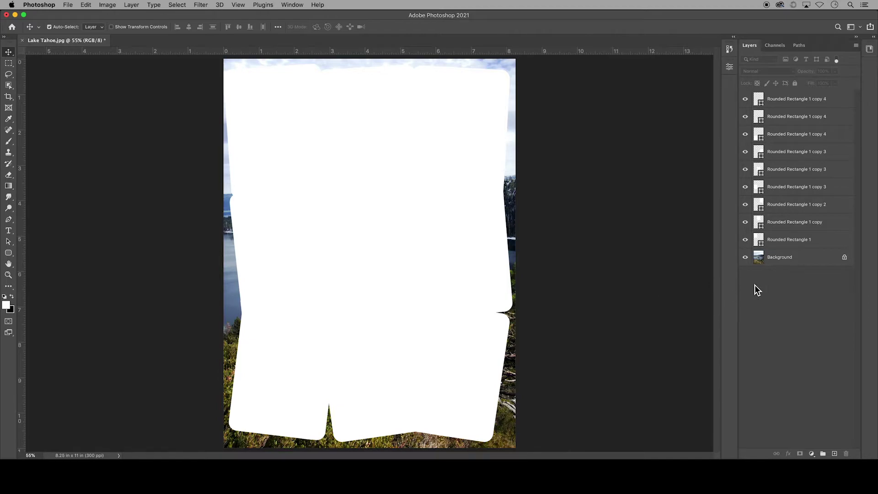
- Duplicate Background twice through the Duplicate Layer dialog, then with Cmd+J up to Background copy 9
click(791, 259)
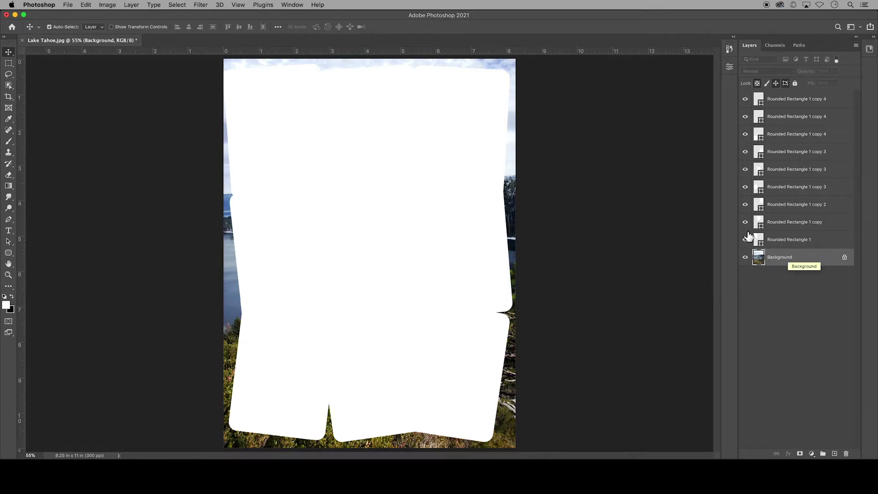
click(131, 5)
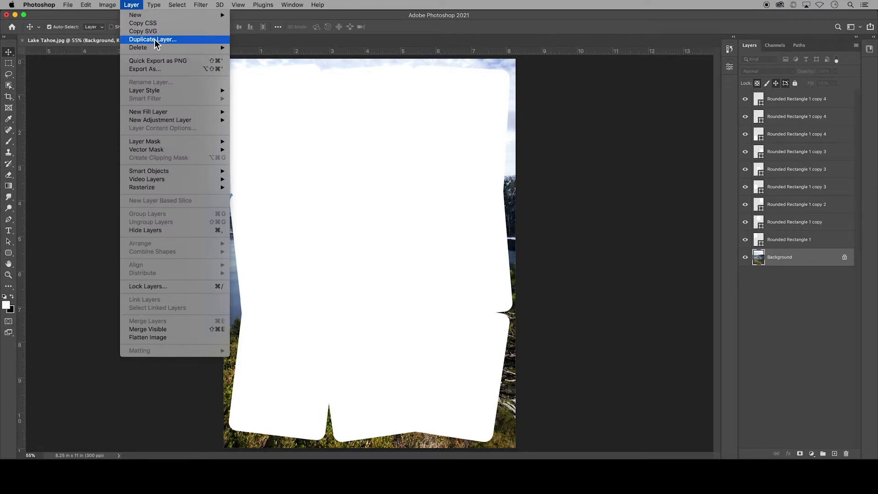
click(182, 41)
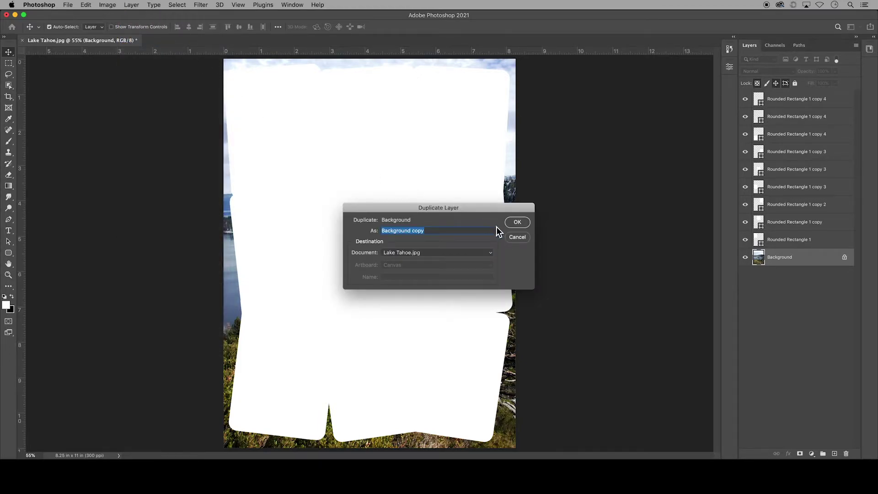
click(519, 223)
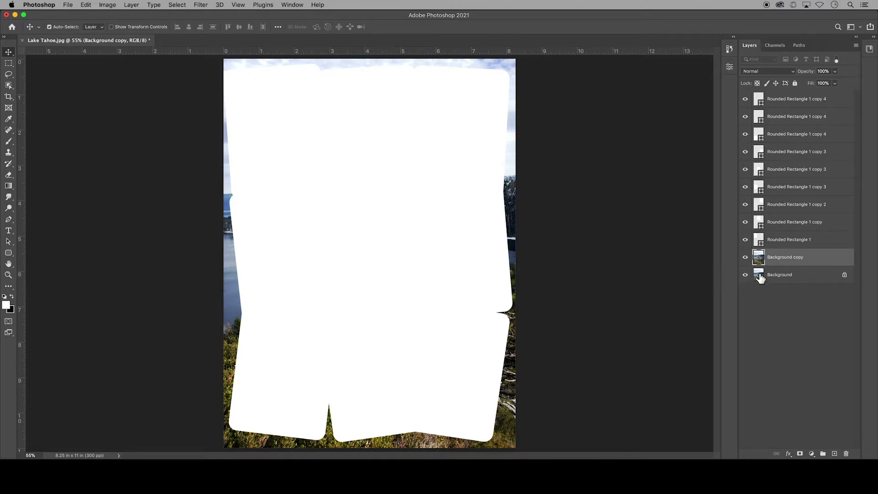
right_click(808, 260)
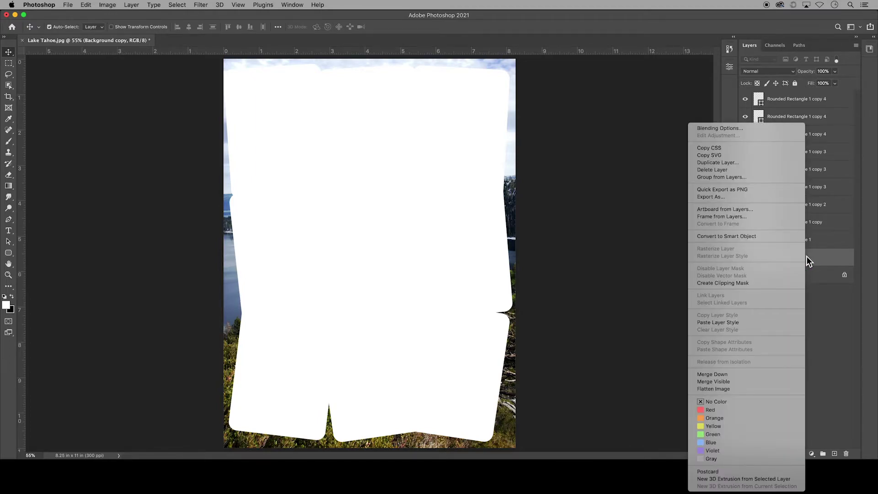
click(750, 162)
click(517, 222)
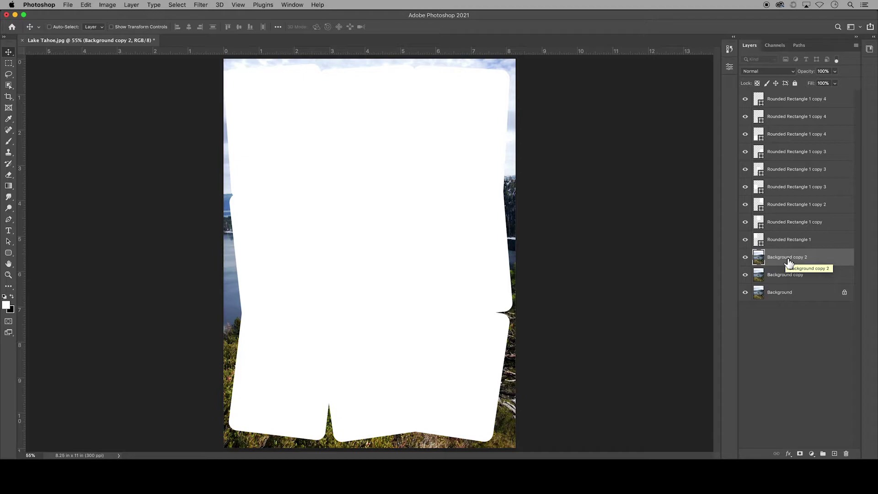
key(super+j)
key(super+j)
key(super+j)
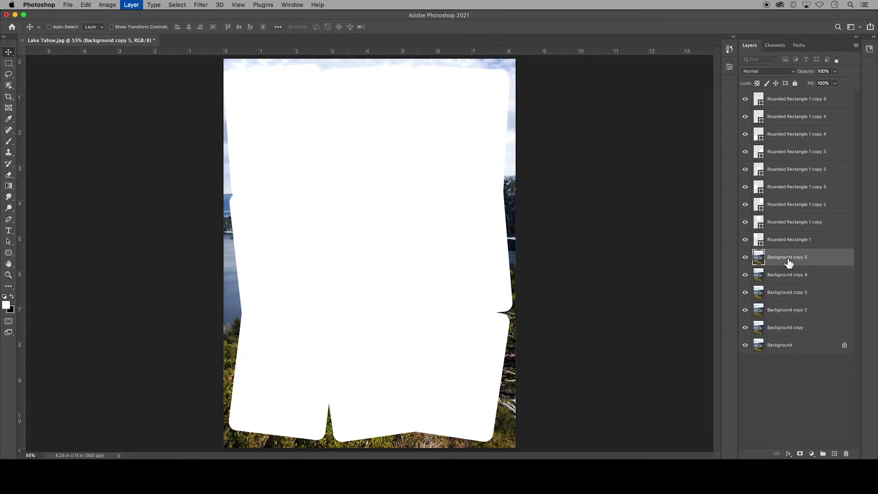
key(super+j)
key(super+j)
key(super+j)
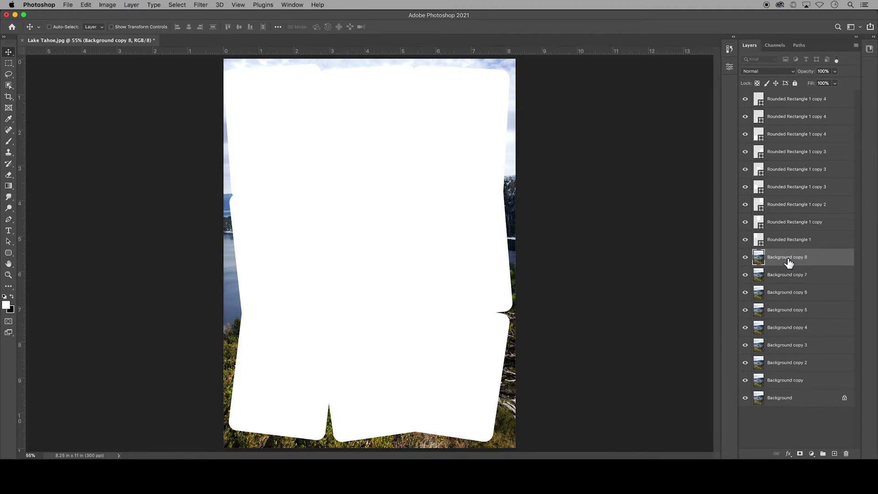
key(super+j)
- Hide Background and move Background copy 9 through Background copy each above its own rounded rectangle
click(745, 416)
drag(819, 257, 825, 93)
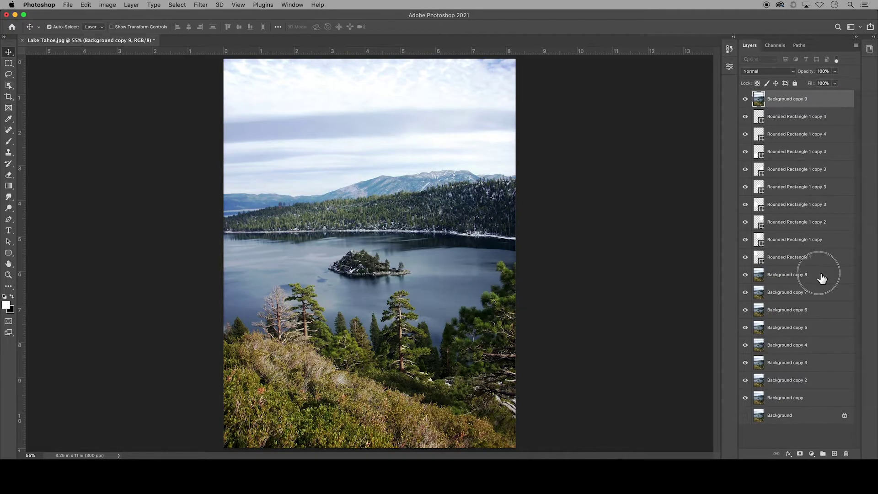
drag(821, 278, 815, 170)
drag(823, 309, 818, 199)
drag(821, 330, 823, 238)
drag(823, 349, 813, 272)
drag(818, 369, 815, 311)
drag(817, 378, 817, 345)
drag(819, 399, 816, 379)
- Add a light cyan (#e1f9f5) Solid Color fill and move Color Fill 1 just above Background
click(803, 437)
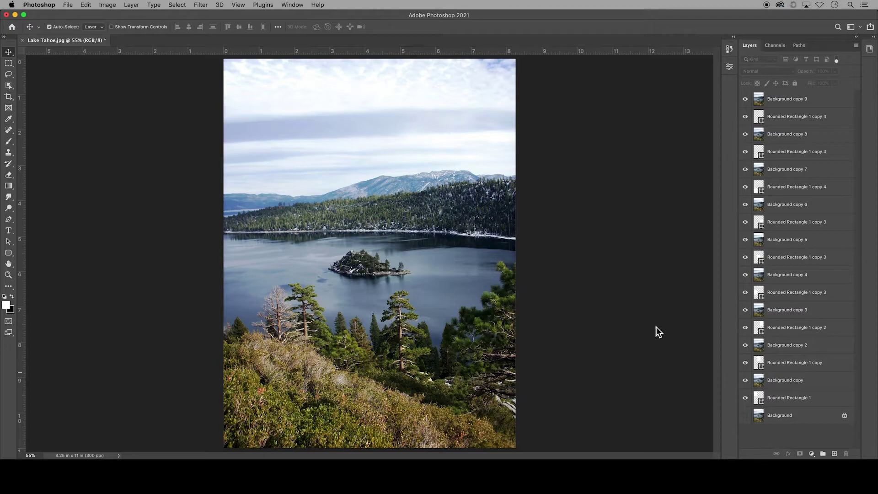
click(138, 8)
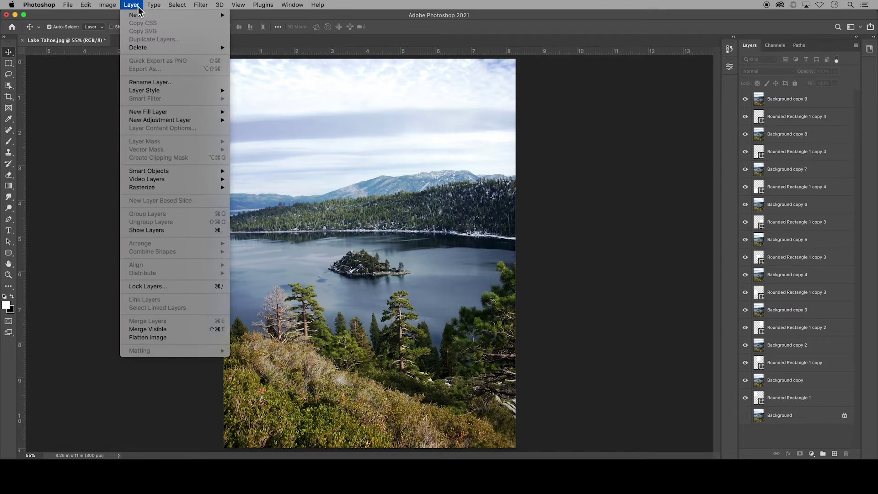
mouse_move(152, 112)
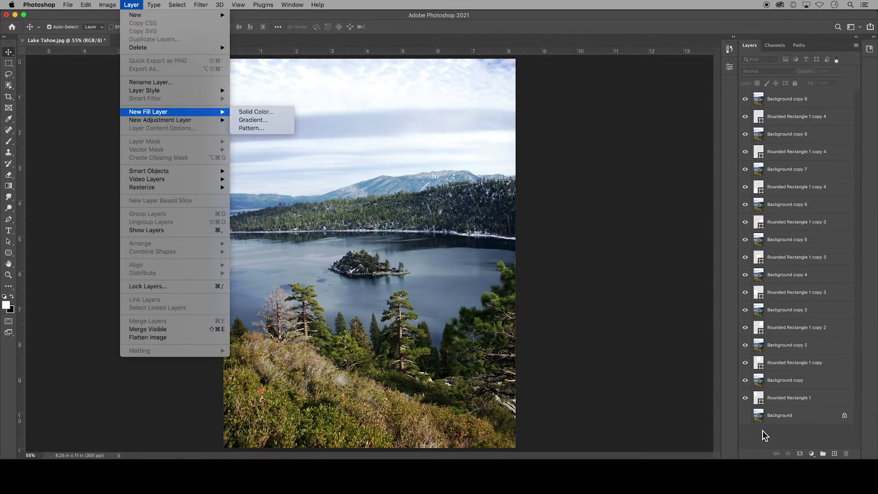
click(800, 436)
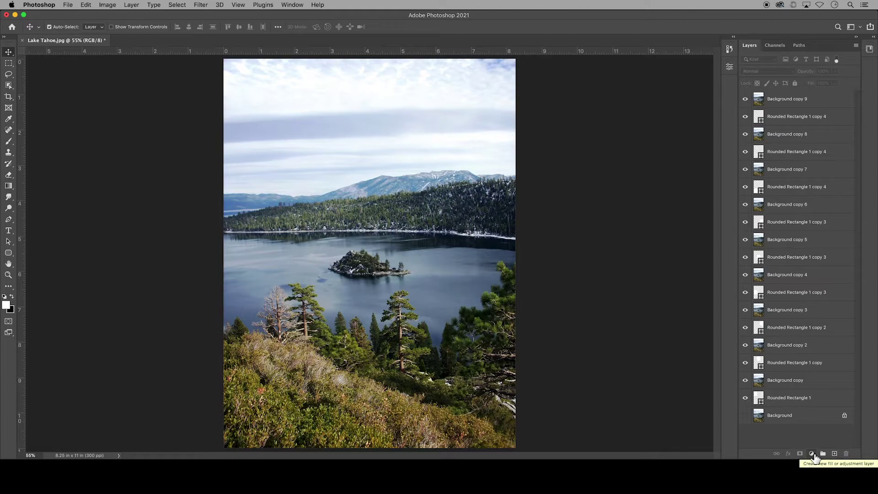
click(812, 453)
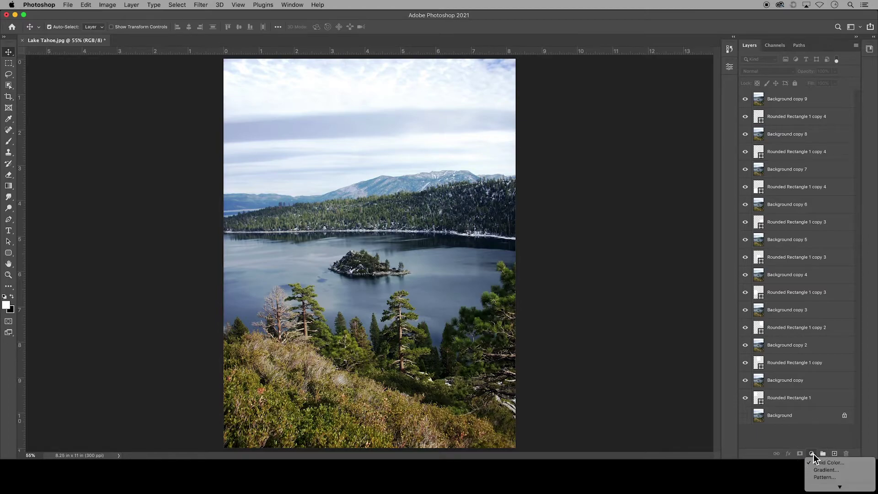
click(847, 463)
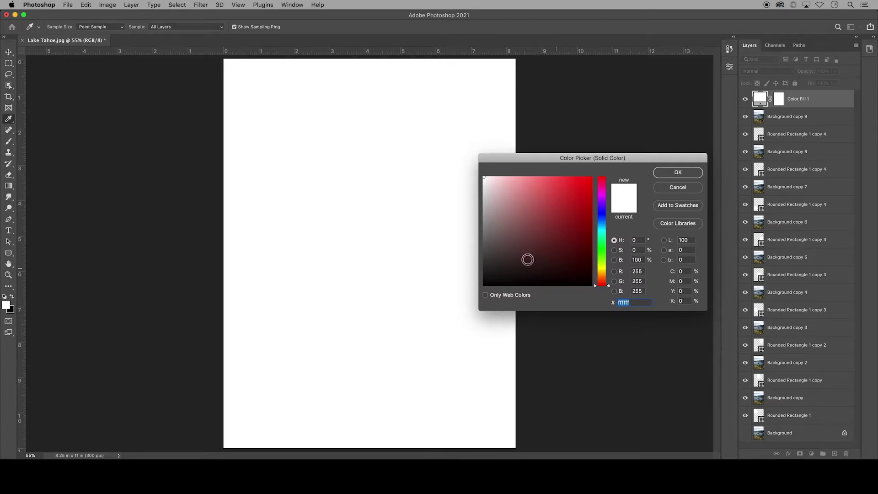
mouse_move(486, 223)
mouse_down()
mouse_move(484, 195)
mouse_move(501, 177)
mouse_move(493, 179)
mouse_up()
click(604, 234)
click(672, 171)
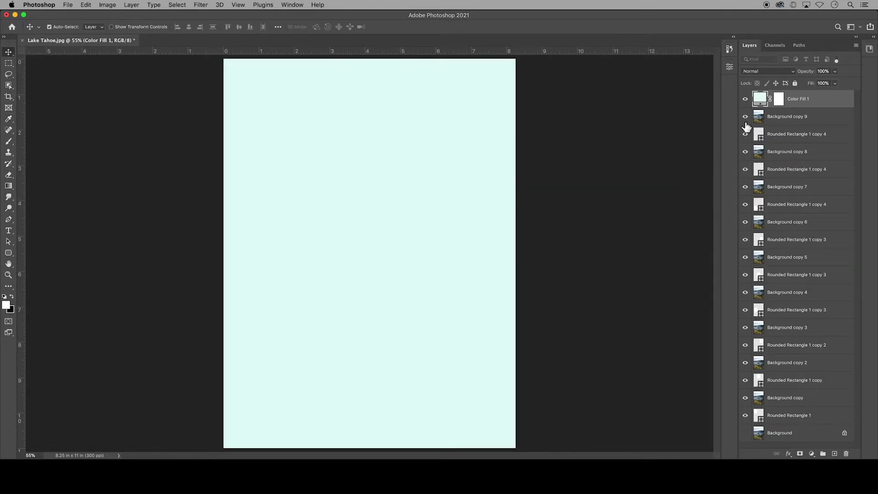
drag(821, 98, 805, 428)
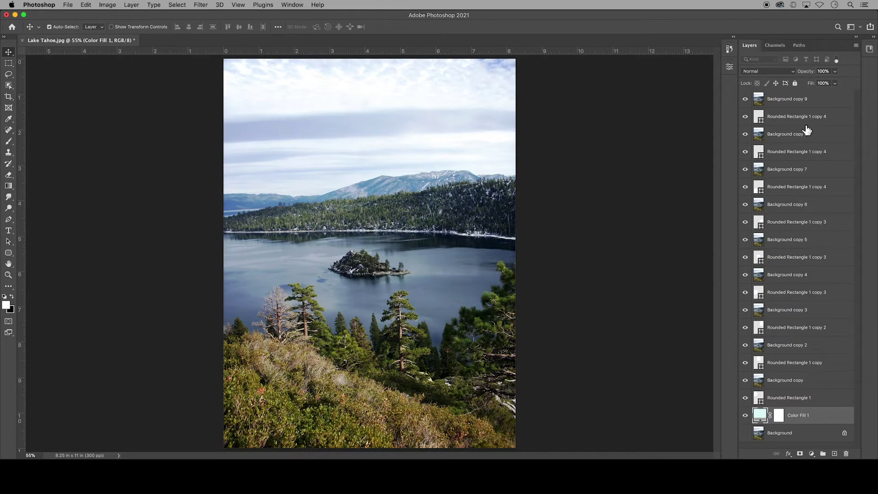
- Clip Background copies 9, 8, 7 and 6 to the rounded rectangles beneath them
click(790, 104)
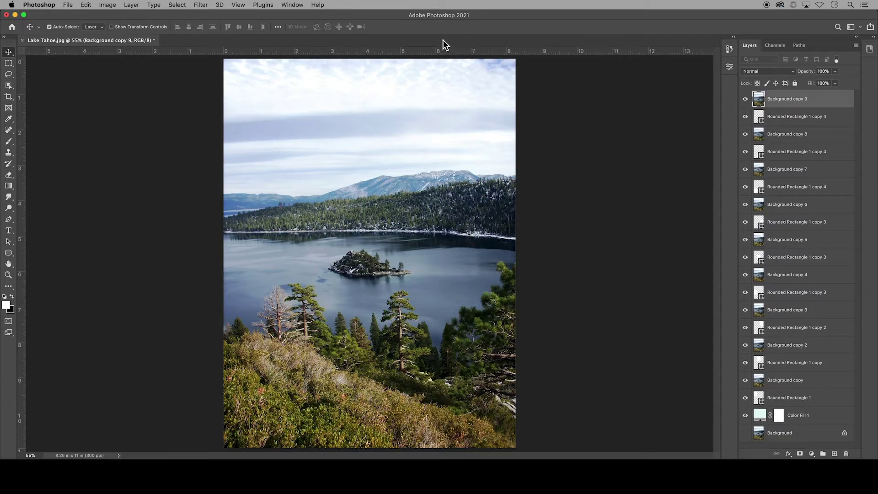
click(132, 6)
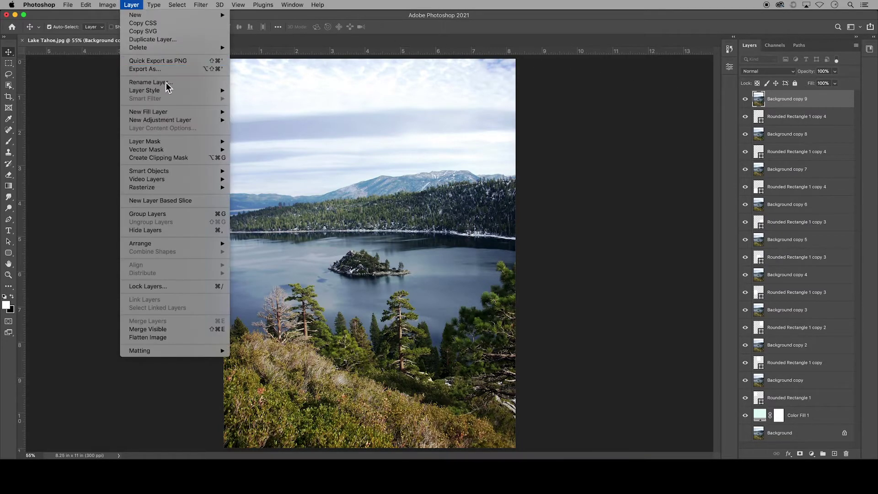
click(196, 160)
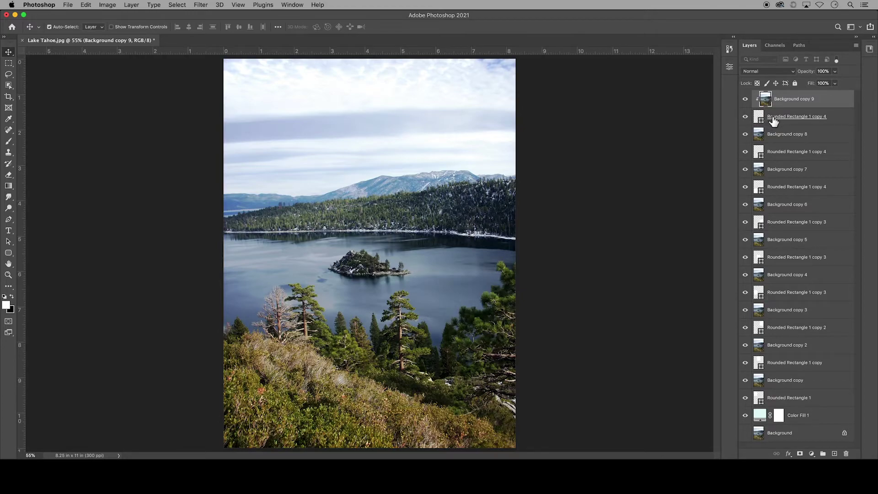
click(802, 136)
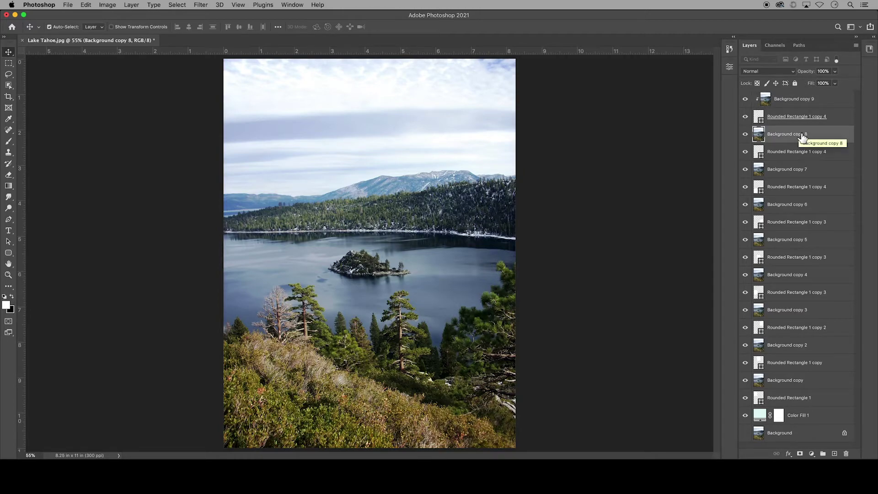
mouse_move(790, 142)
mouse_down()
mouse_move(778, 143)
mouse_move(802, 143)
mouse_move(779, 143)
mouse_up()
alt+click(779, 143)
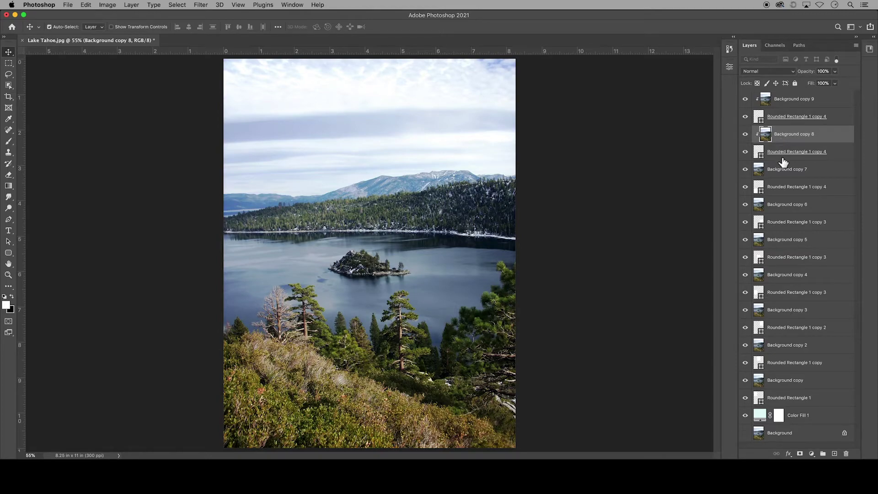
click(786, 171)
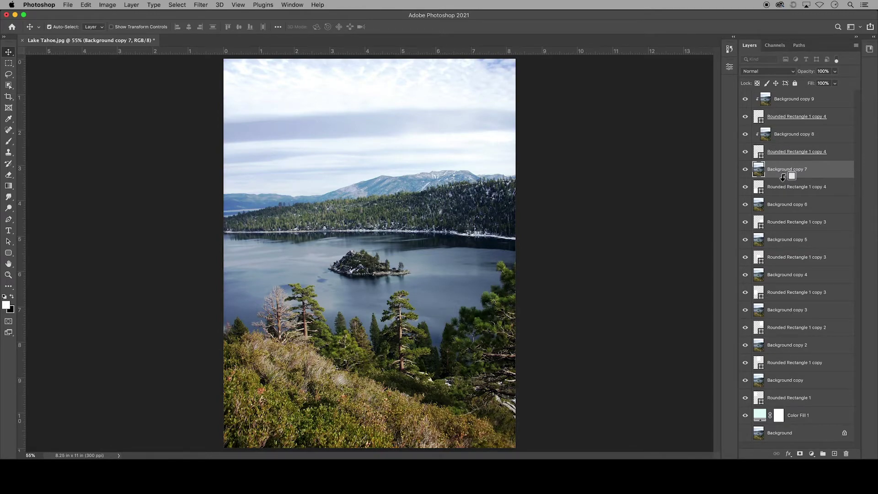
alt+click(783, 178)
click(784, 206)
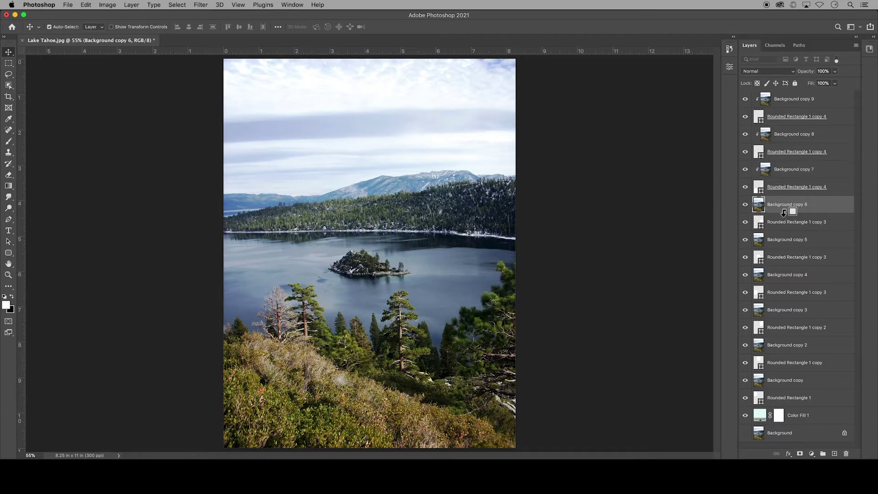
alt+click(785, 213)
- Clip Background copies 5, 4, 3, 2 and Background copy to their rounded rectangles
click(782, 244)
alt+click(783, 248)
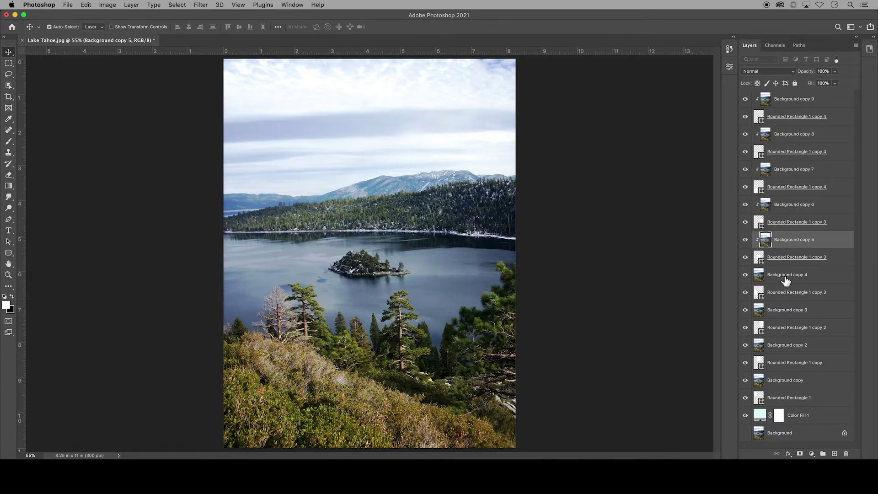
click(785, 277)
alt+click(786, 283)
click(783, 309)
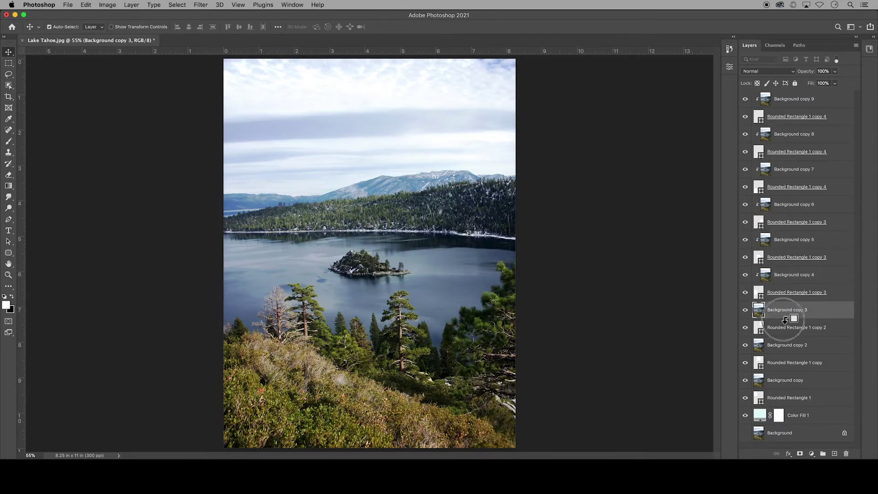
alt+click(786, 319)
click(784, 346)
alt+click(784, 355)
click(784, 382)
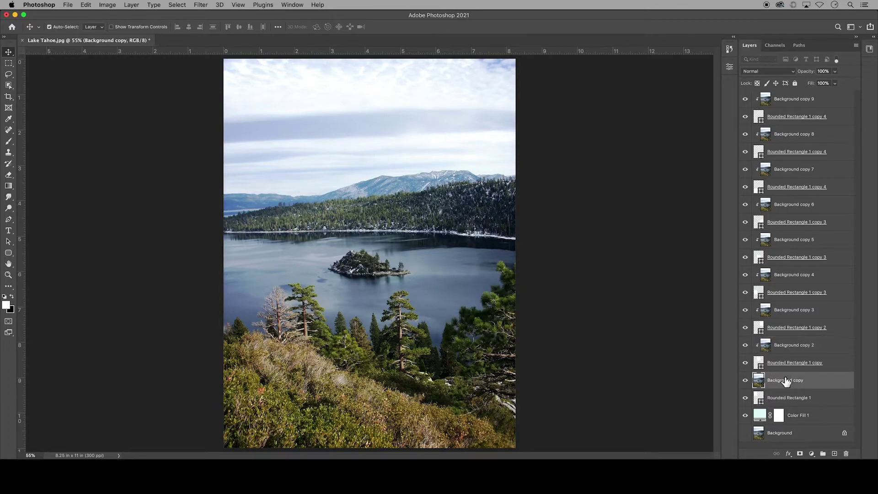
alt+click(787, 389)
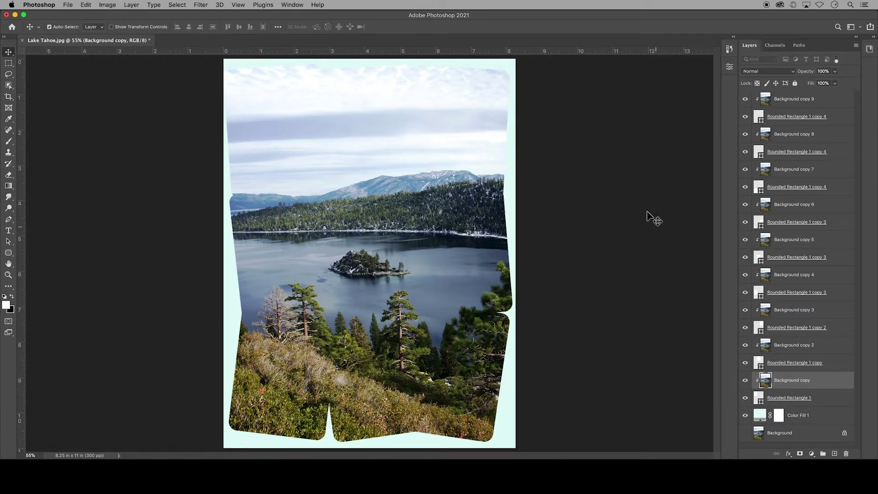
- Filter the Layers panel to shape layers only, then inspect Rounded Rectangle 1's bounds without transforming
click(633, 221)
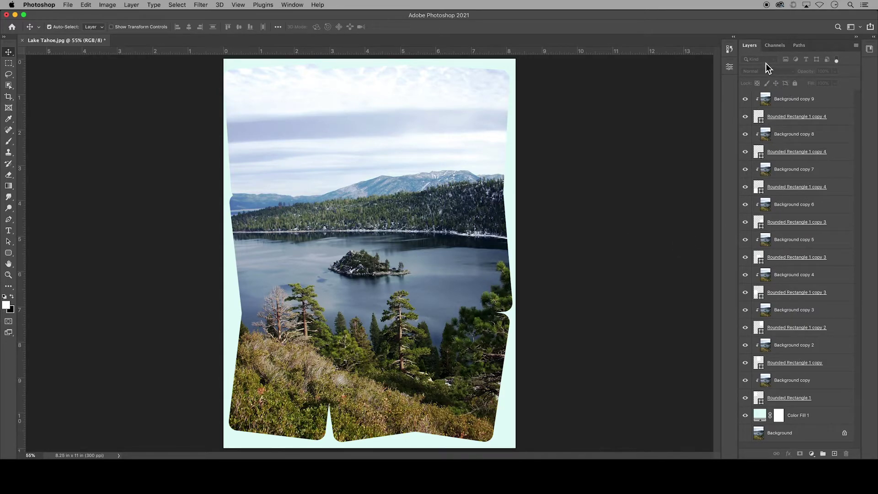
click(837, 62)
click(786, 60)
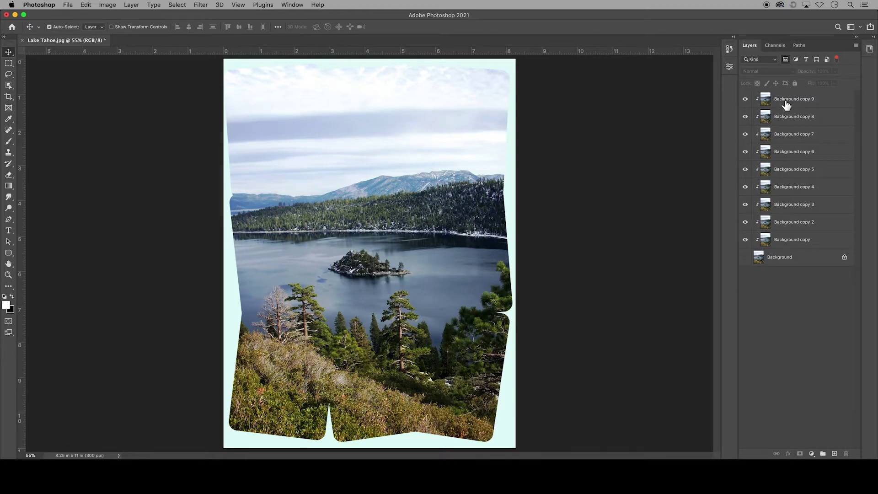
click(786, 59)
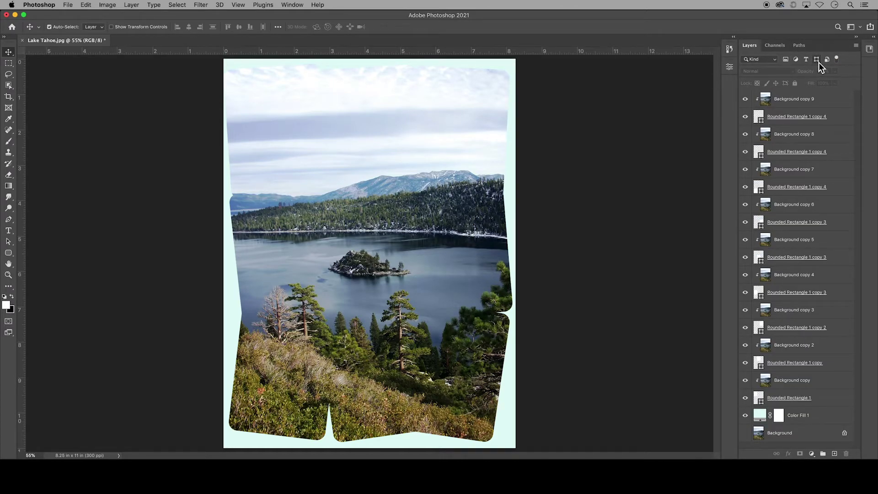
click(816, 59)
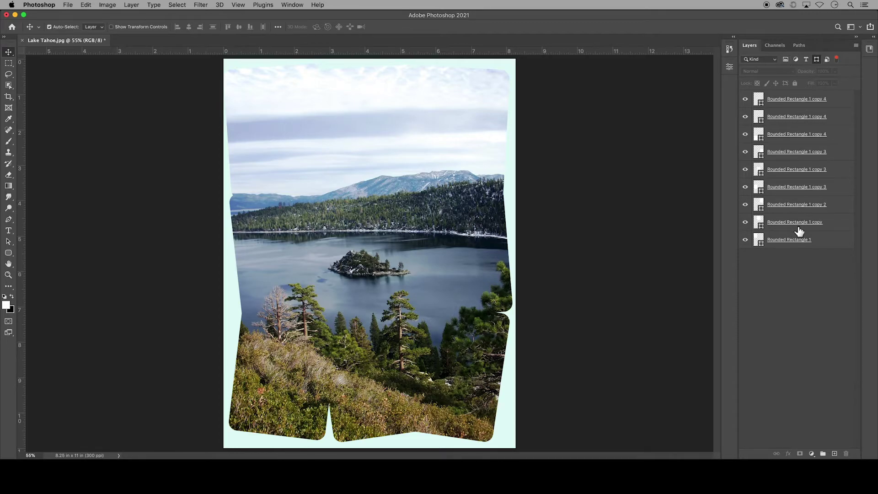
click(794, 240)
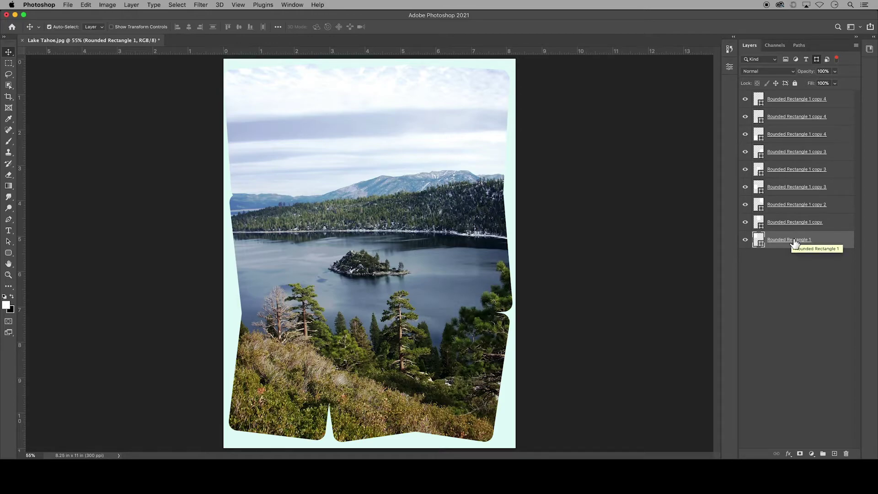
key(ctrl+t)
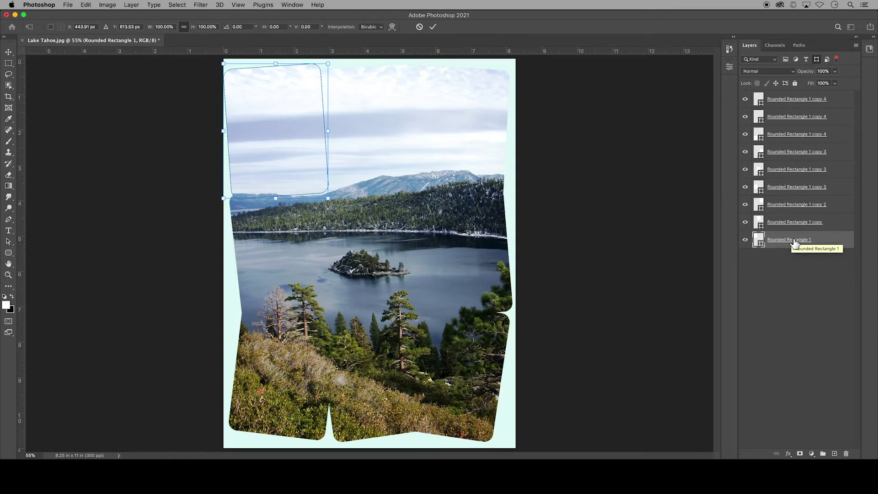
key(Return)
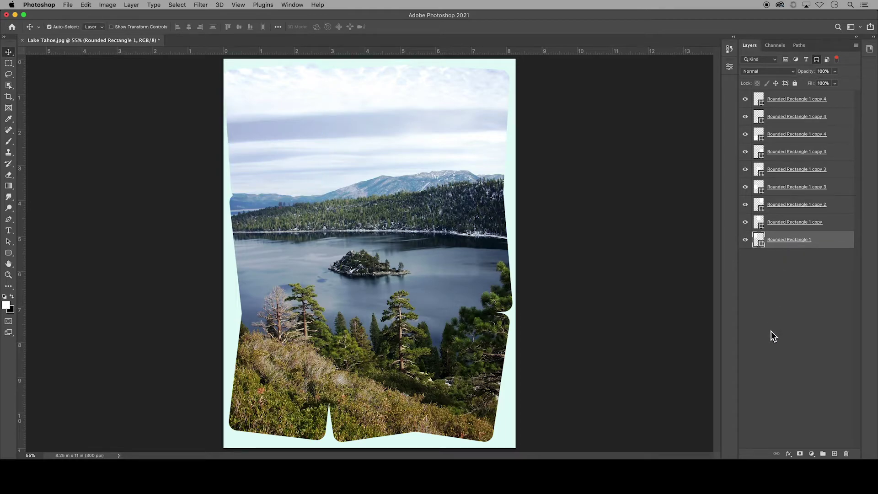
- Add a Stroke effect to Rounded Rectangle 1, first trying a bright red stroke colour
click(788, 454)
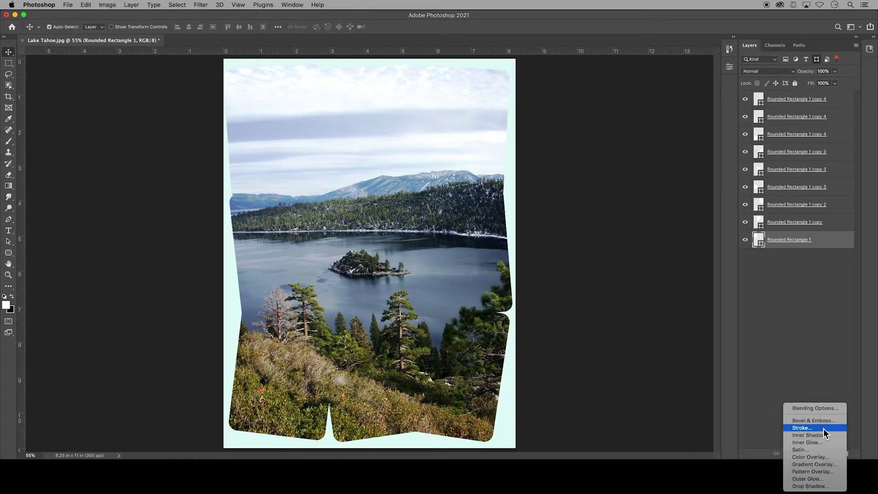
click(803, 429)
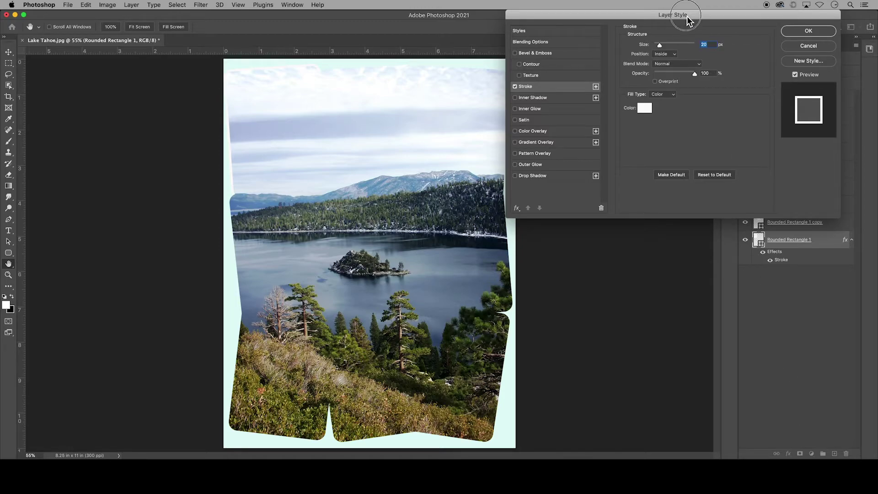
drag(686, 15, 682, 180)
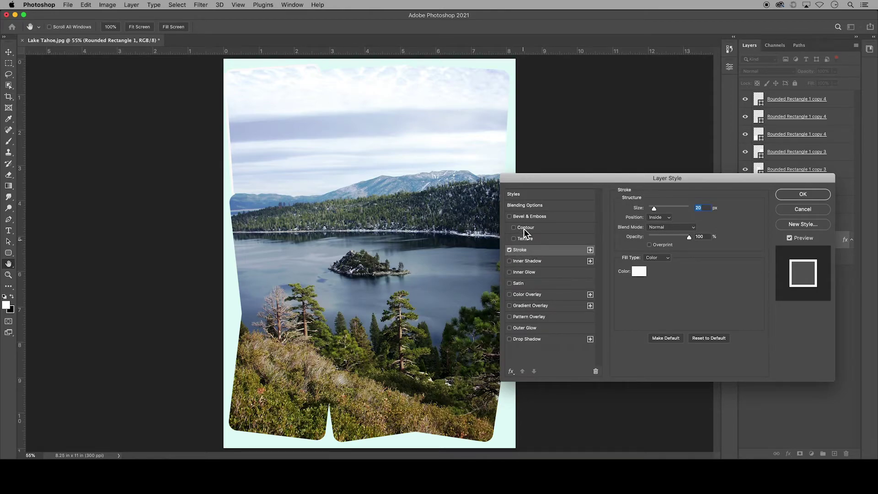
click(526, 206)
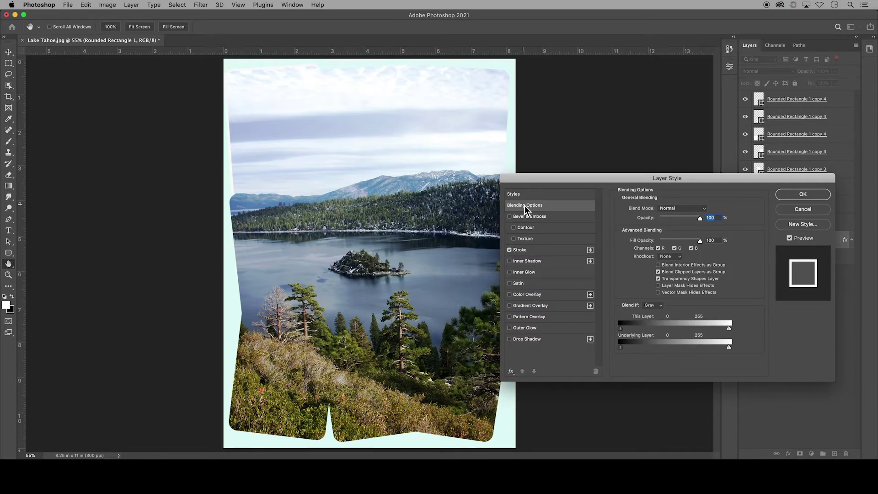
click(521, 253)
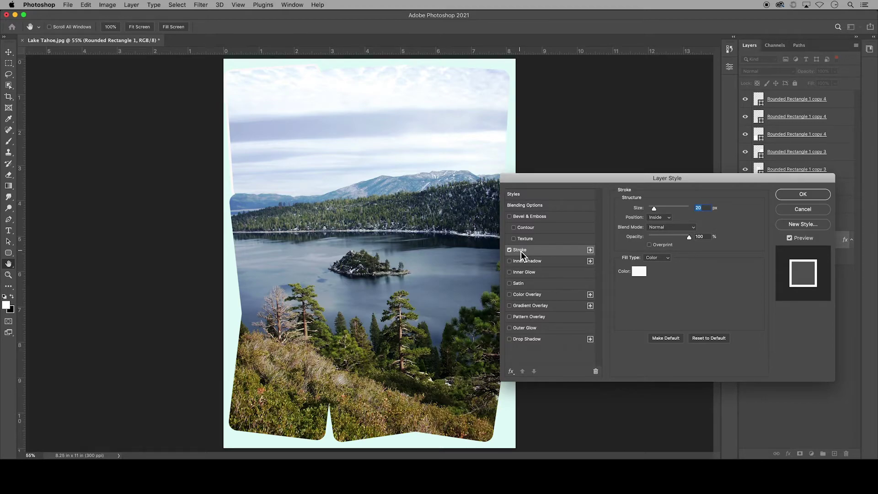
click(638, 272)
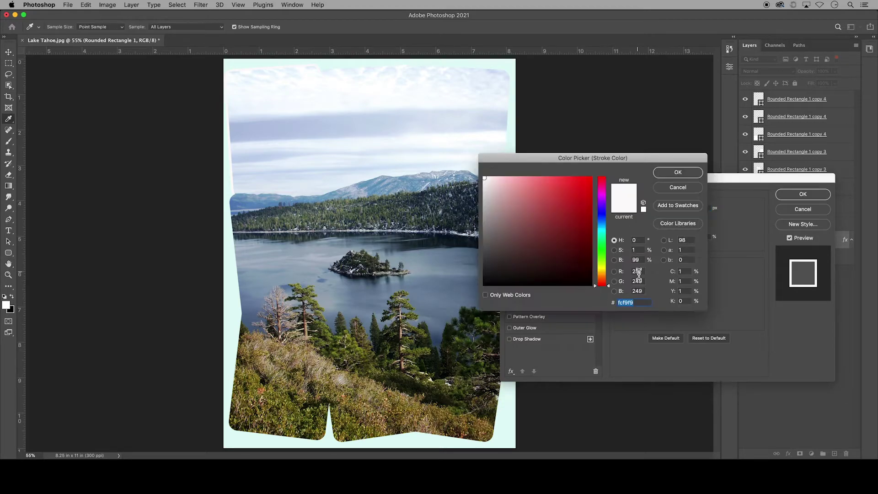
click(588, 180)
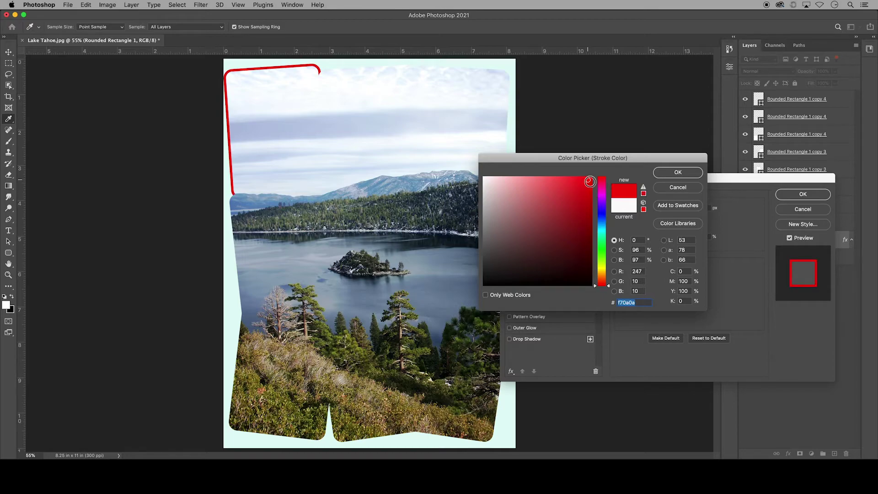
click(665, 172)
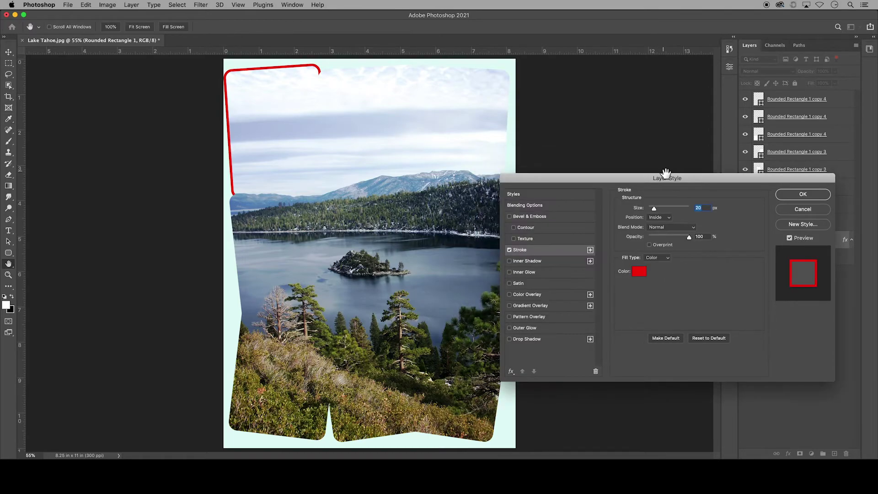
- Make the stroke 27 px inside, full opacity, near-white #f9f4f4, and apply it
drag(655, 209, 656, 209)
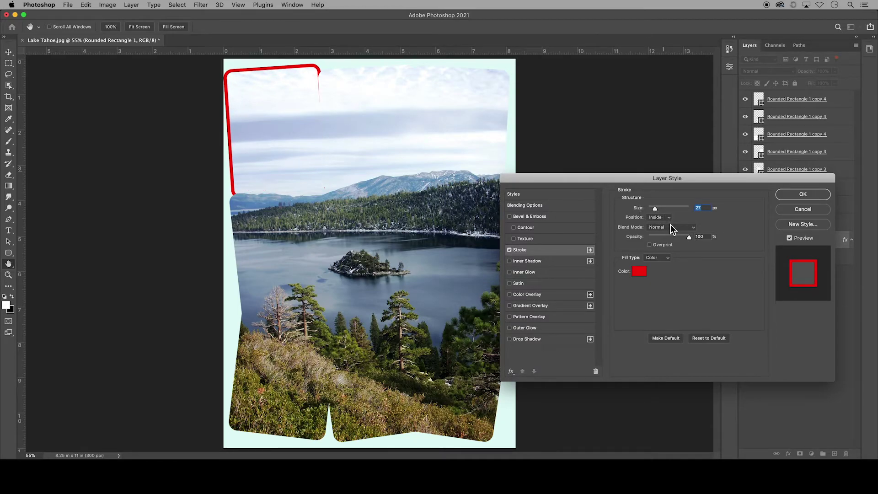
drag(689, 237, 673, 237)
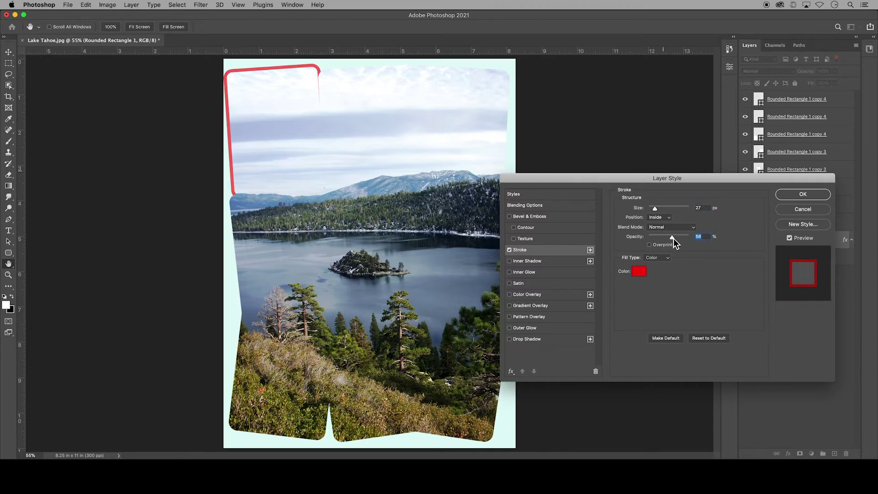
drag(672, 238, 695, 238)
click(639, 271)
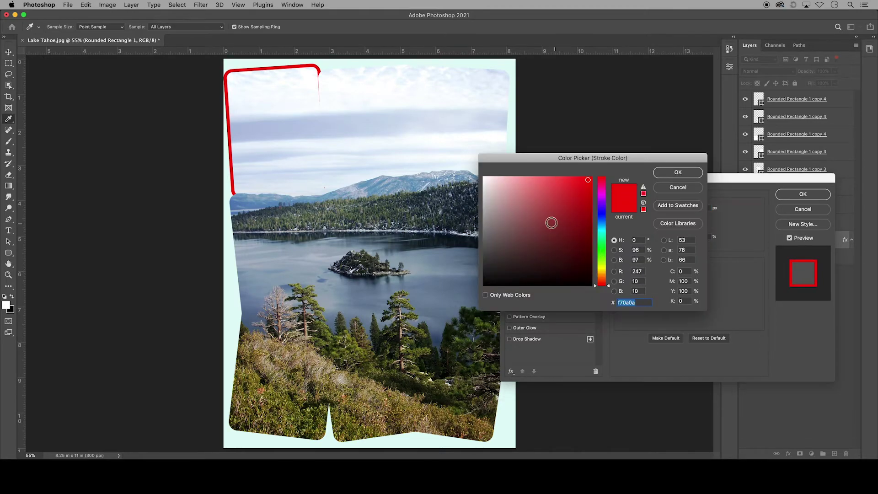
click(485, 178)
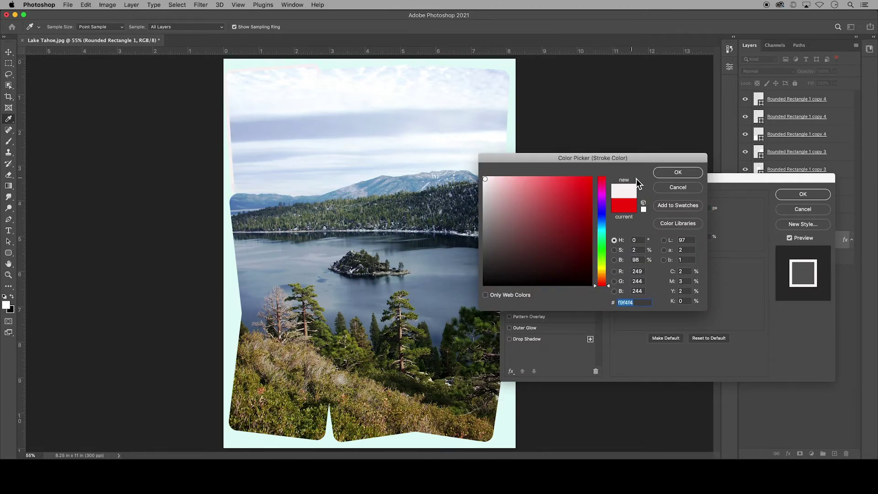
click(678, 175)
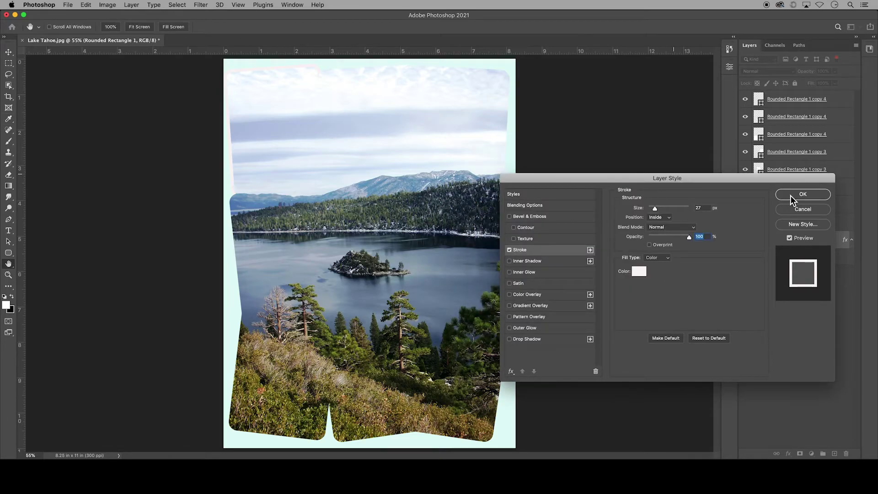
click(790, 196)
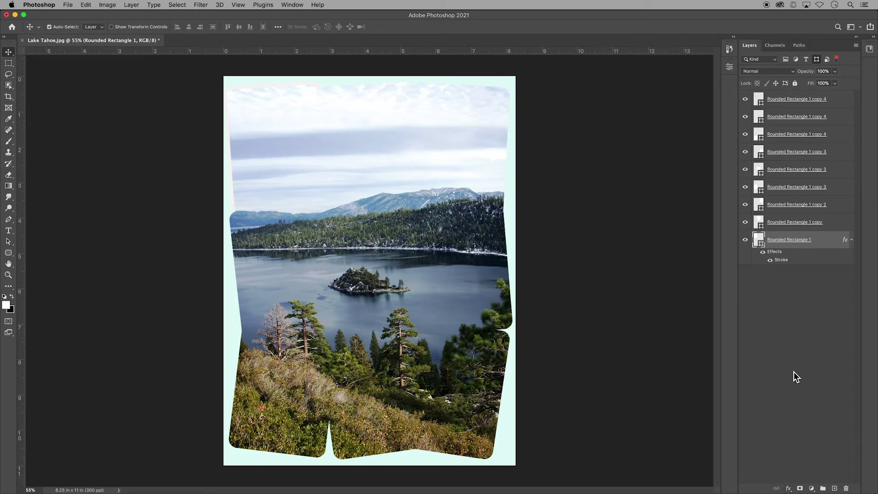
- Add a Drop Shadow to Rounded Rectangle 1: 68% opacity, 20 px distance, 70 px size
double_click(781, 254)
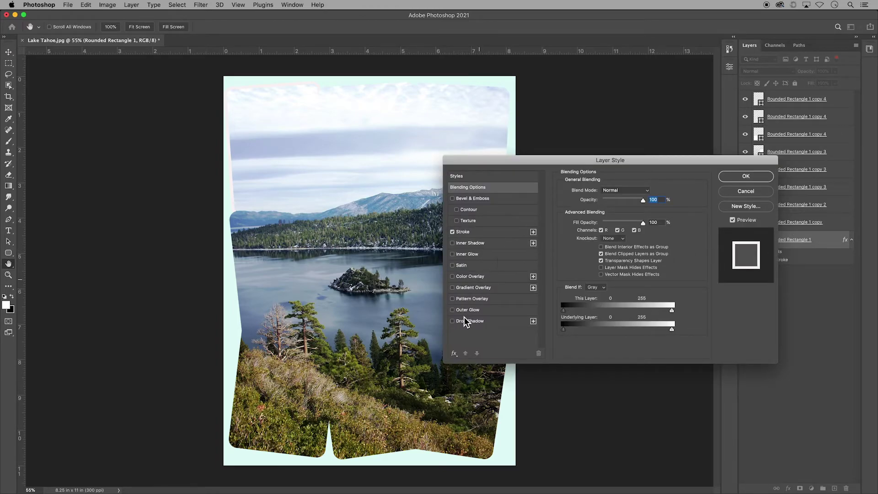
click(453, 321)
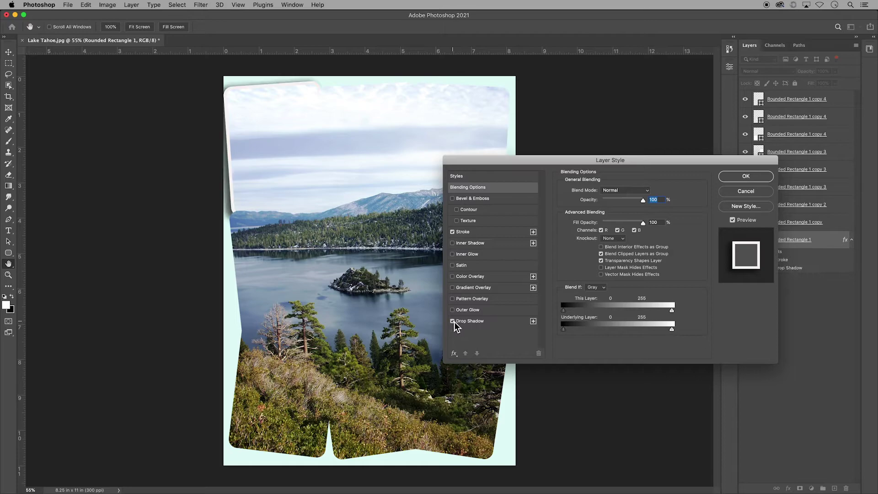
click(474, 322)
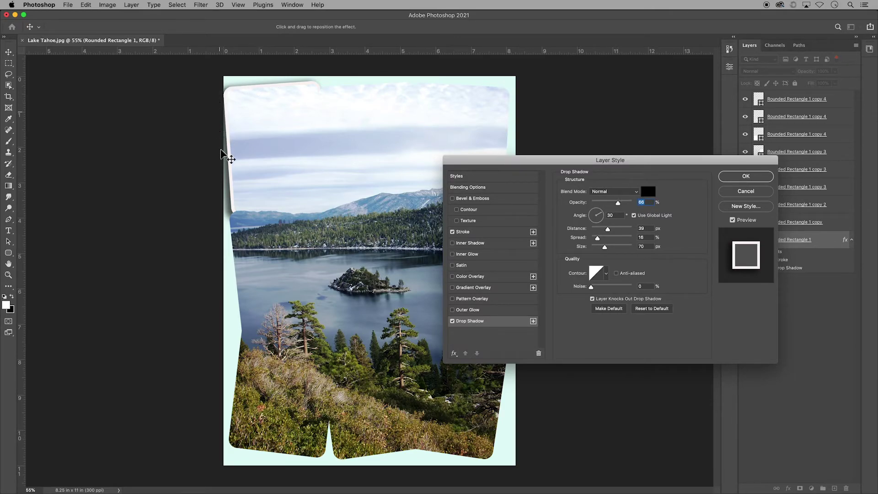
click(229, 190)
mouse_move(229, 189)
mouse_down()
mouse_move(226, 170)
mouse_move(220, 190)
mouse_move(234, 185)
mouse_up()
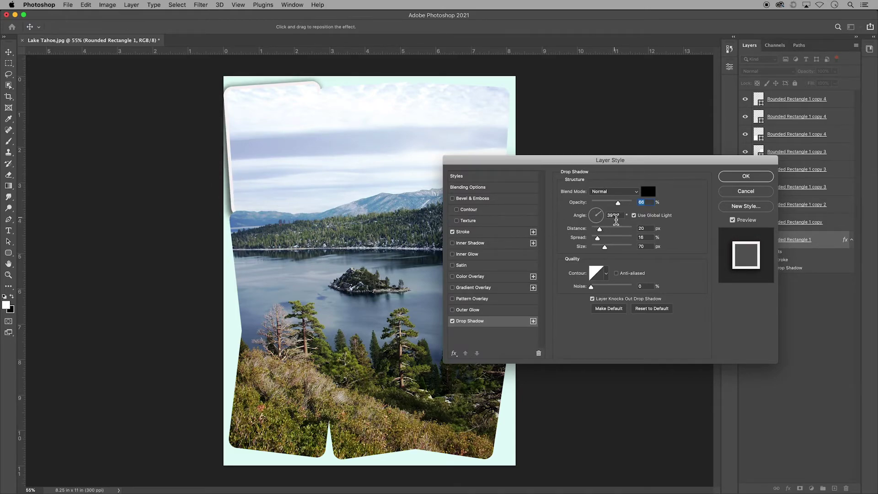
mouse_move(619, 204)
mouse_down()
mouse_move(633, 204)
mouse_move(622, 204)
mouse_up()
click(746, 177)
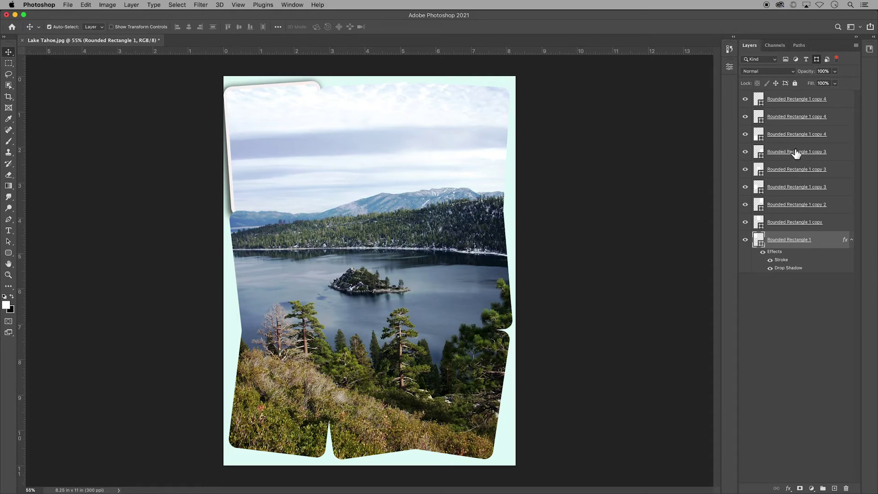
- Copy Rounded Rectangle 1's stroke and shadow style and paste it onto the other eight rectangle layers
right_click(798, 258)
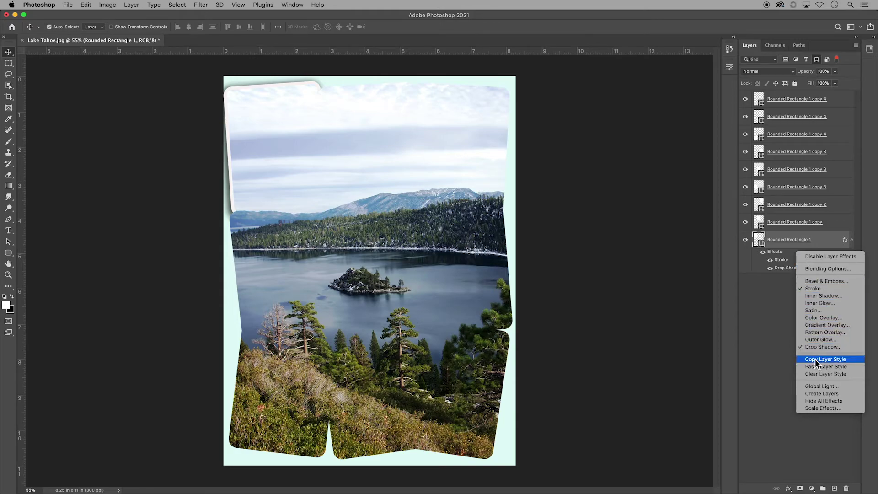
click(849, 362)
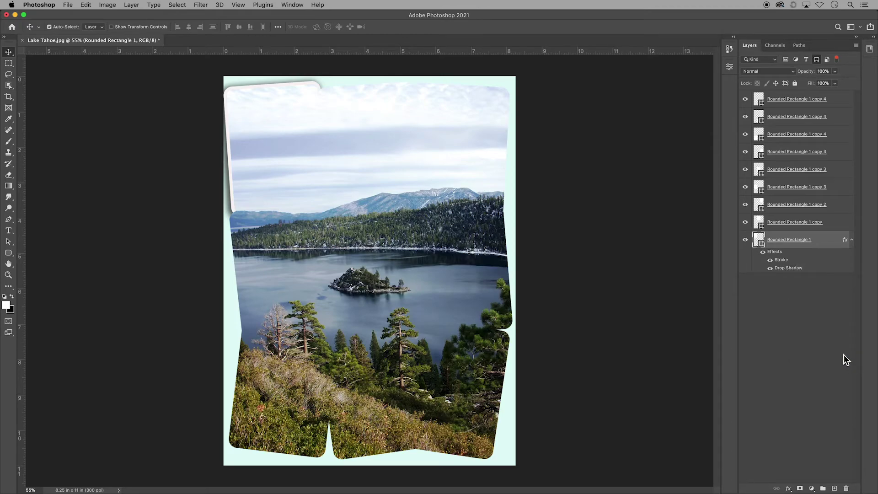
click(781, 101)
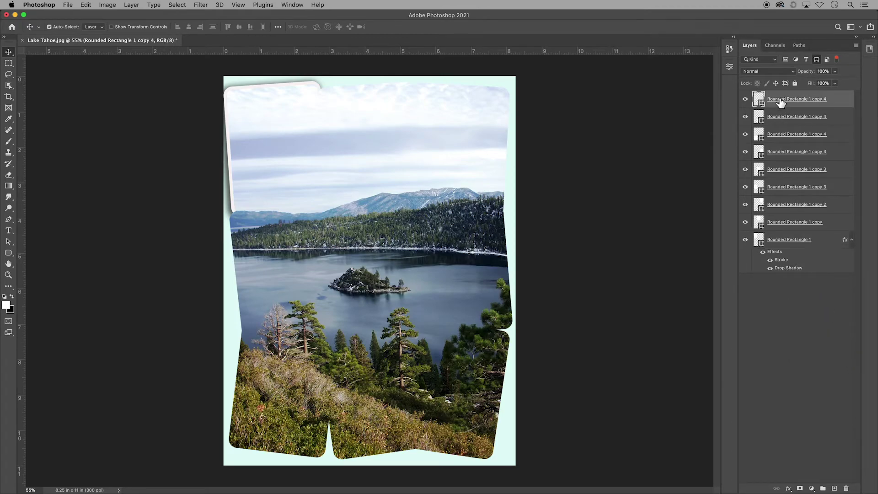
shift+click(784, 223)
right_click(793, 212)
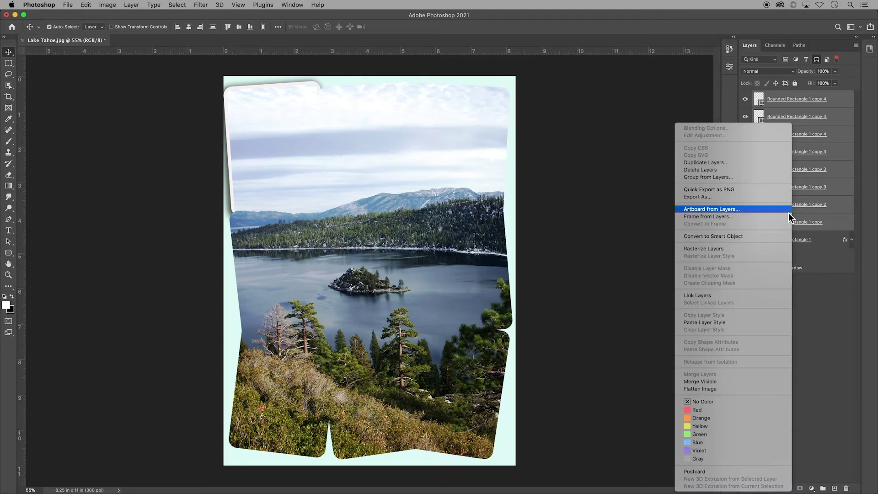
click(729, 324)
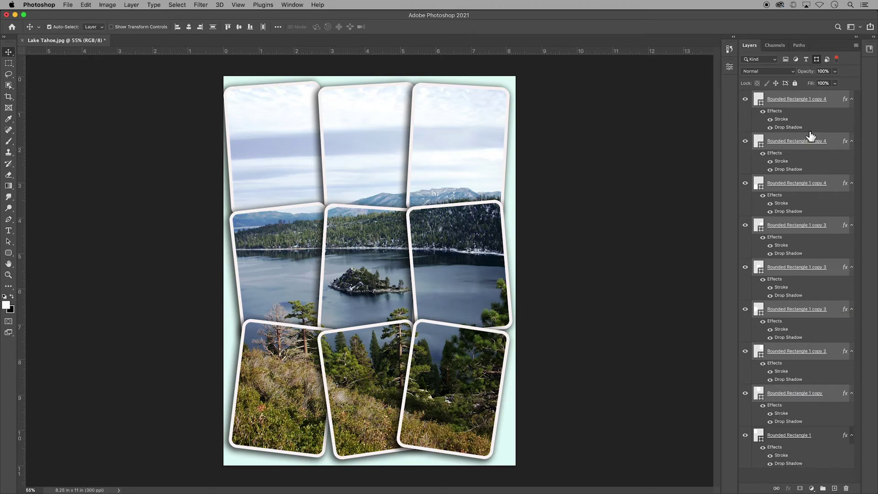
- Collapse the layers' effects lists and filter the Layers panel to show the photo layers
alt+click(853, 102)
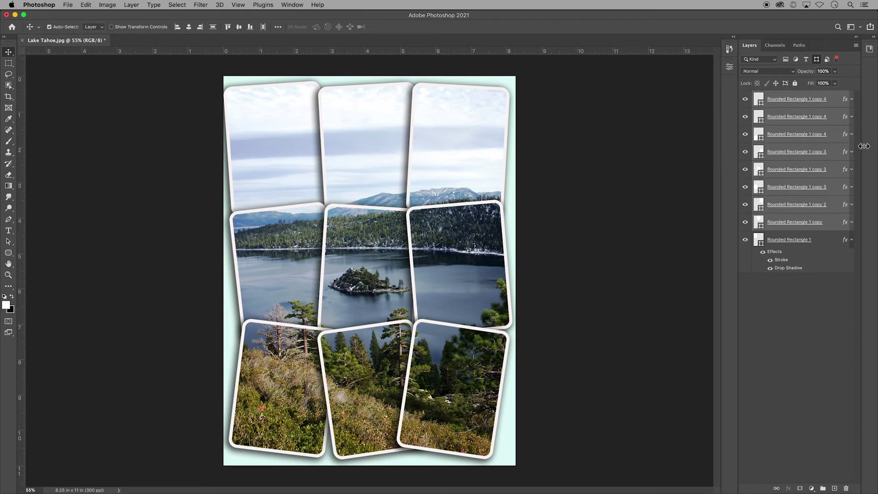
click(852, 240)
click(822, 272)
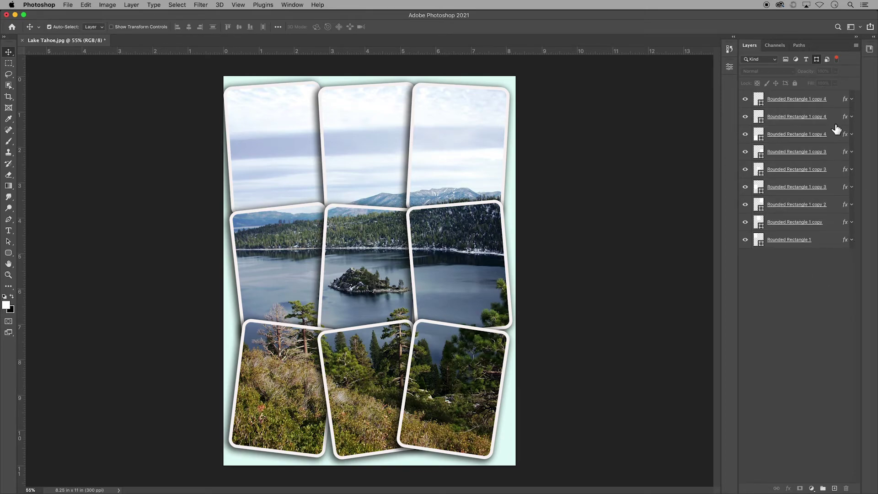
click(786, 60)
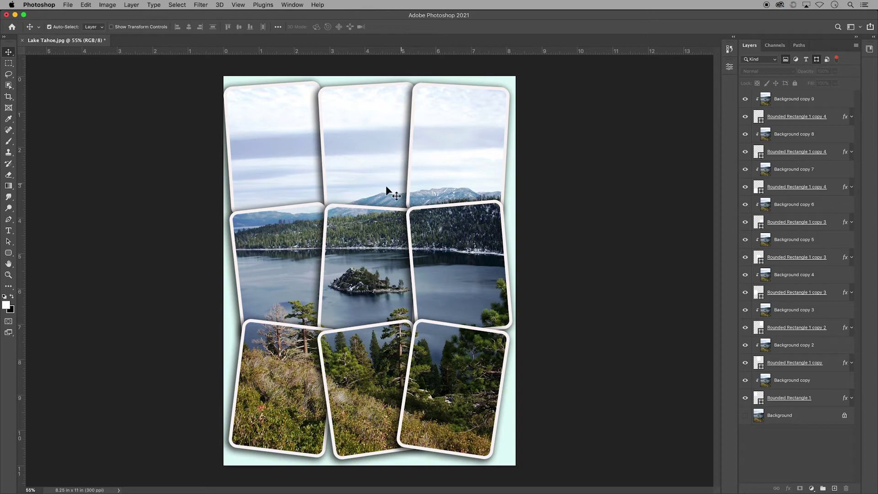
- Move the top-middle and centre photos with their rectangle frames to the top of the stack
click(375, 140)
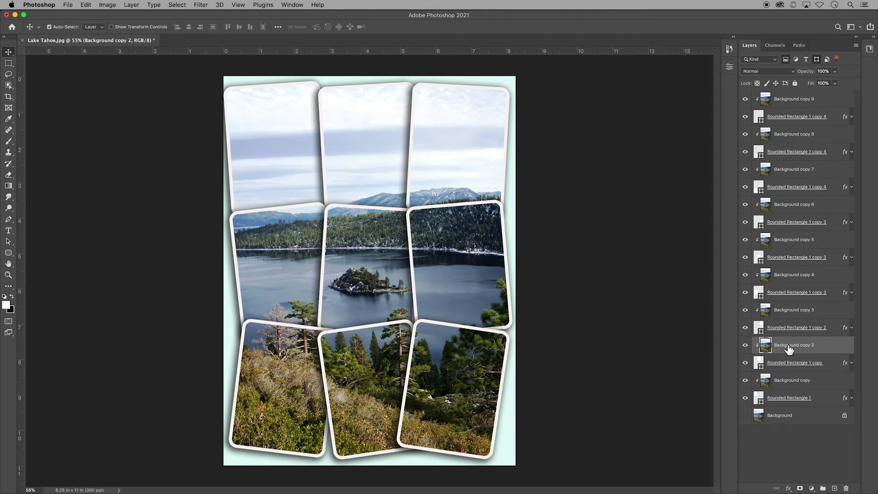
shift+click(785, 365)
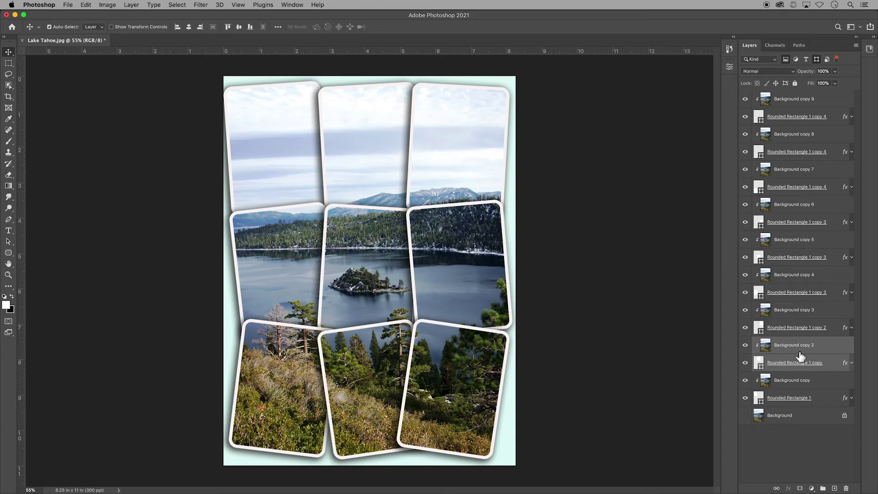
drag(798, 359, 828, 100)
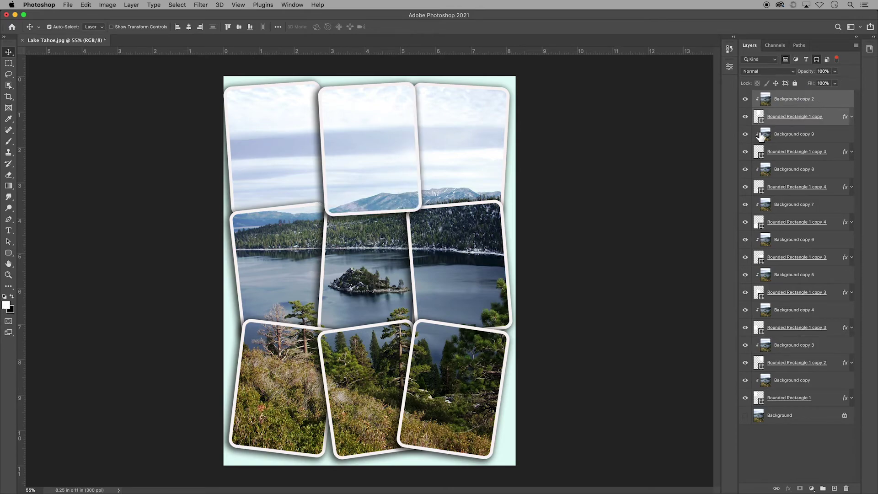
click(376, 273)
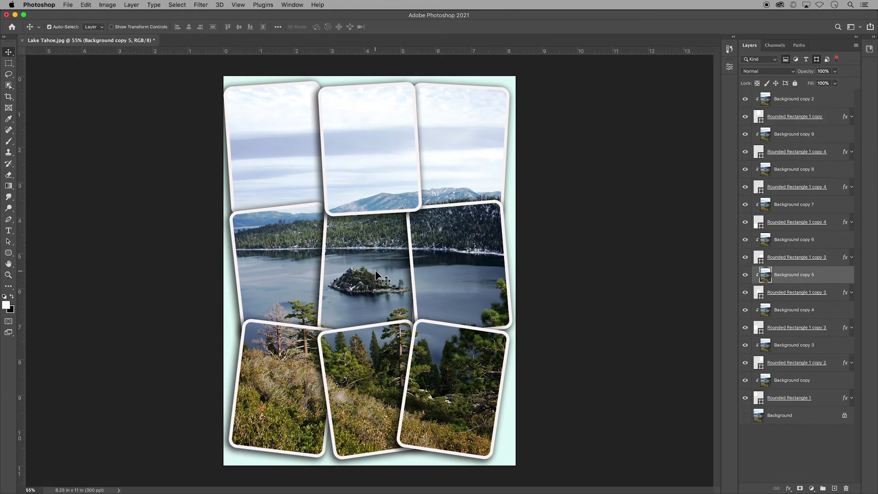
shift+click(792, 296)
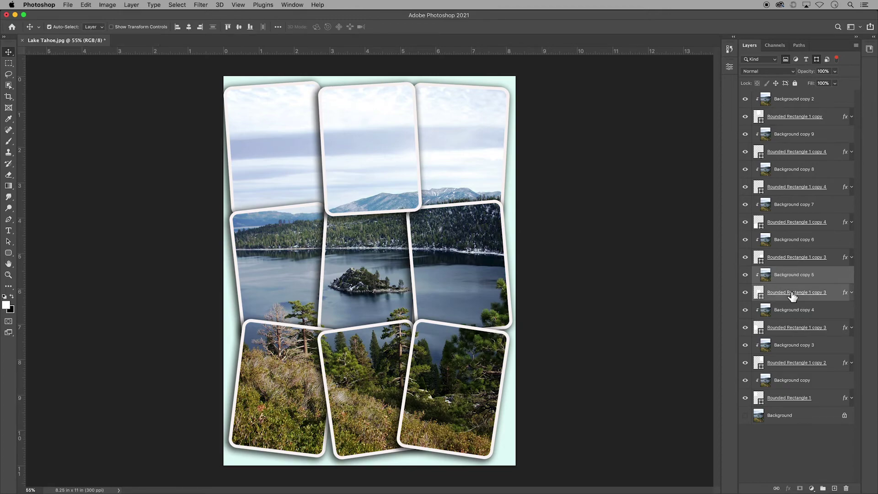
drag(797, 279, 796, 98)
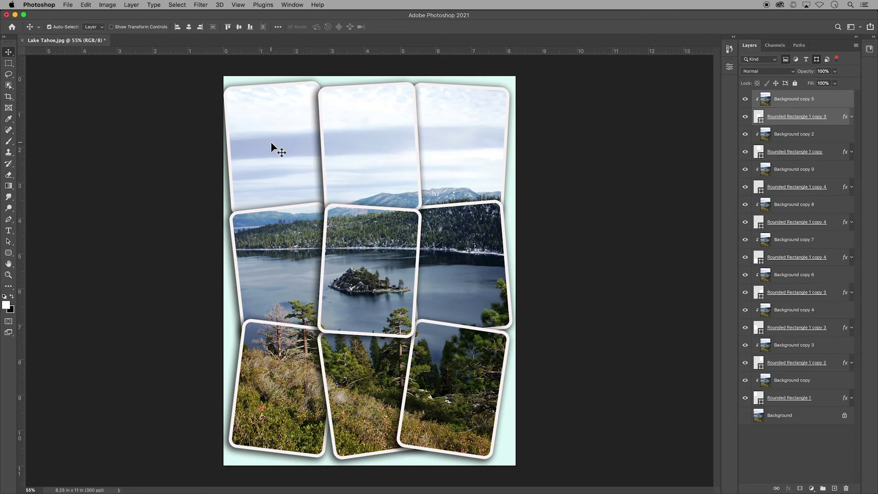
- Rotate the top-left tile, Rounded Rectangle 1, by about 4.7 degrees
click(273, 156)
key(super+t)
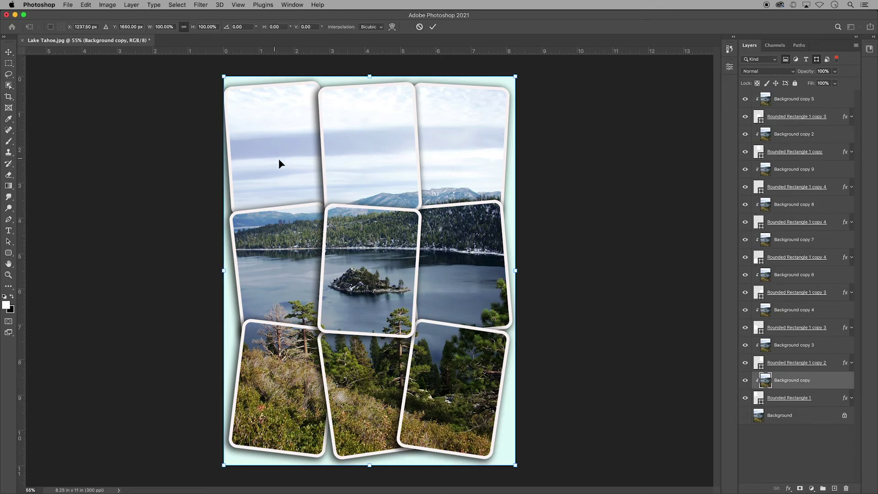
click(793, 399)
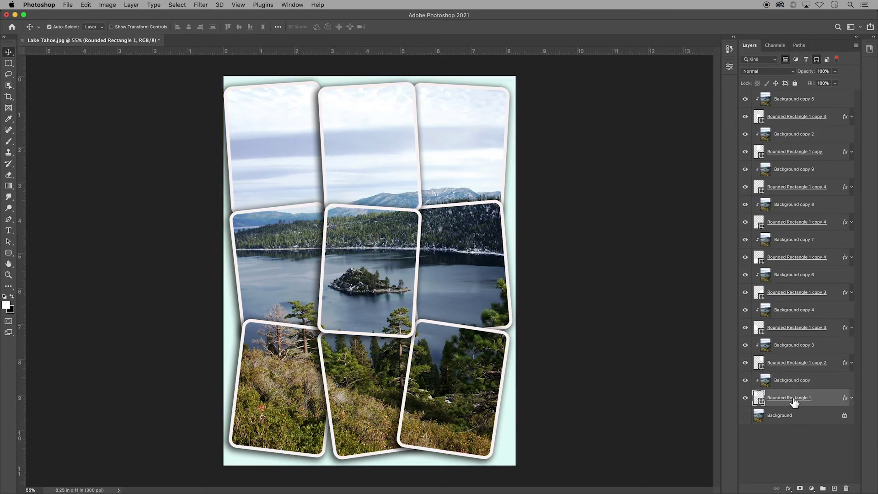
key(super+t)
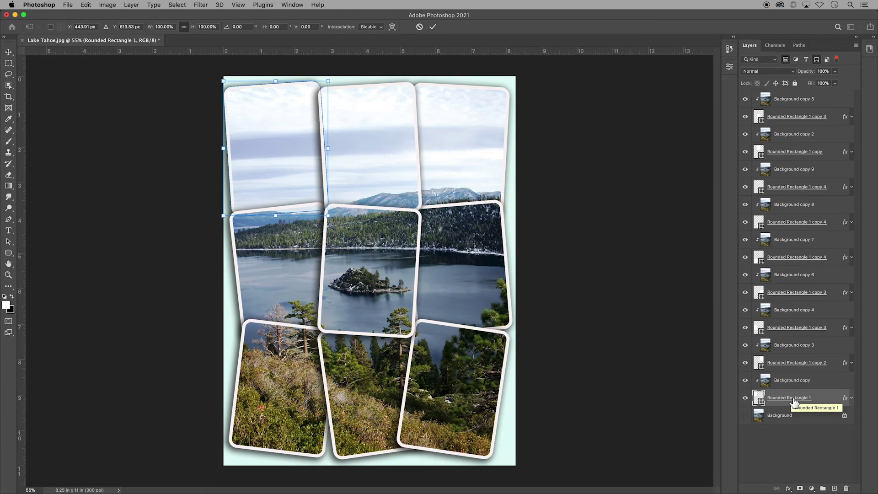
mouse_move(215, 216)
mouse_down()
mouse_move(196, 219)
mouse_move(204, 228)
mouse_up()
key(Return)
- Nudge the bottom-middle tile, Rounded Rectangle 1 copy 4, slightly to the left
click(364, 391)
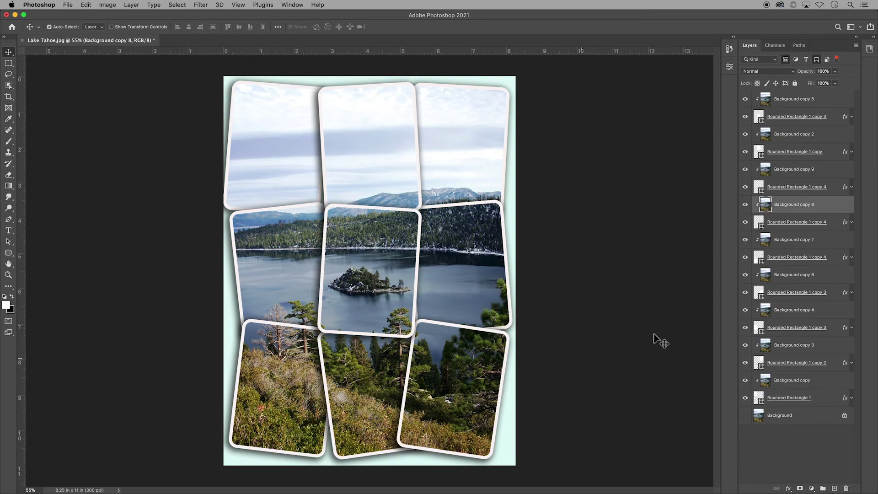
click(795, 223)
key(ctrl+t)
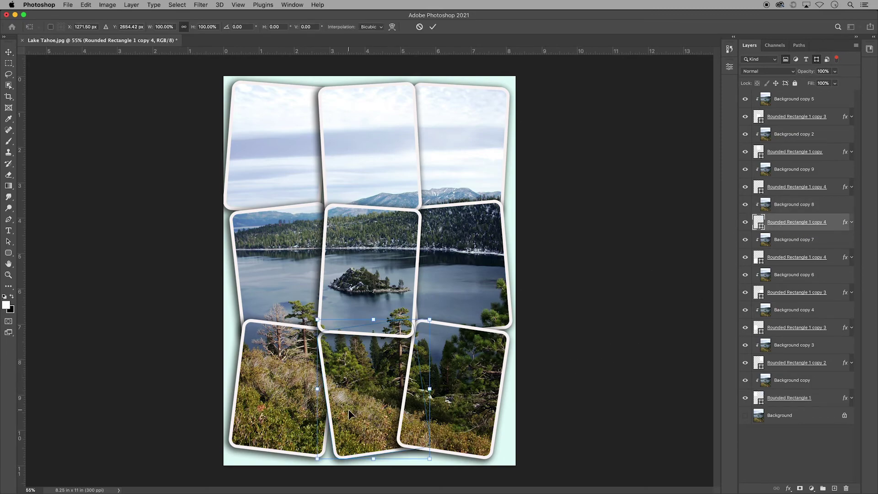
drag(348, 411, 342, 405)
key(Return)
click(635, 352)
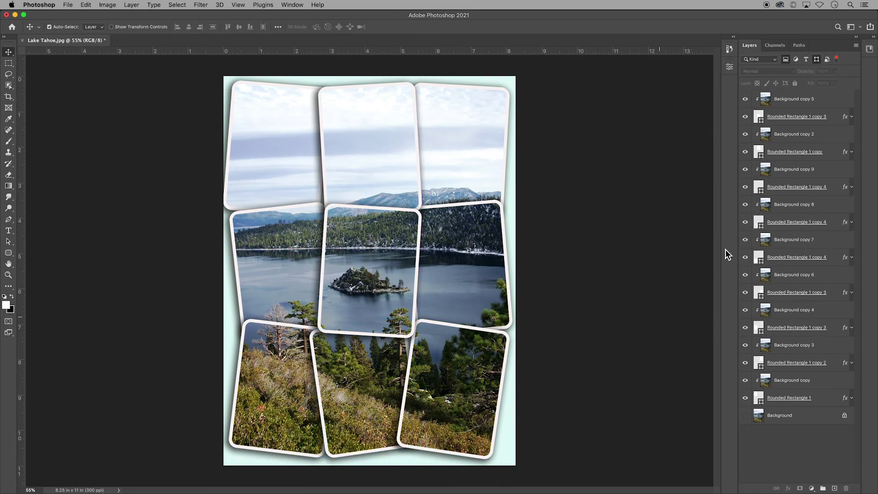
click(771, 101)
- Shrink the centre tile's Background copy 5 photo proportionally with Free Transform
key(super+t)
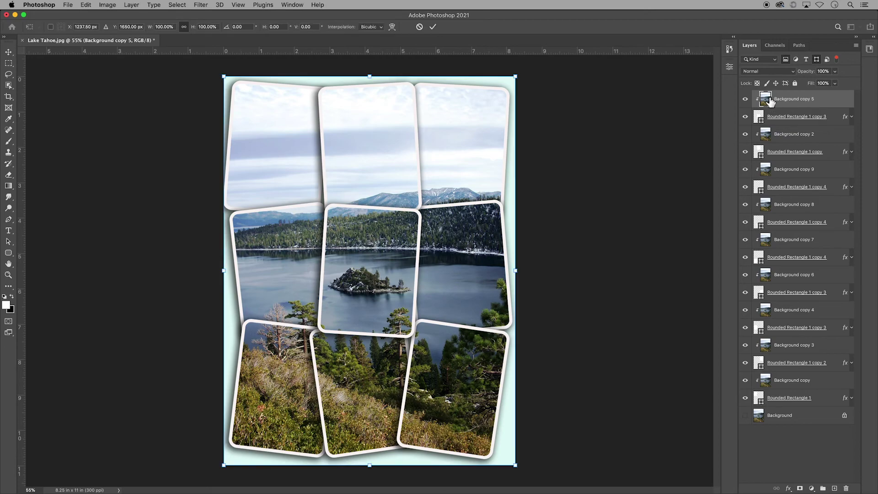
drag(516, 77, 457, 143)
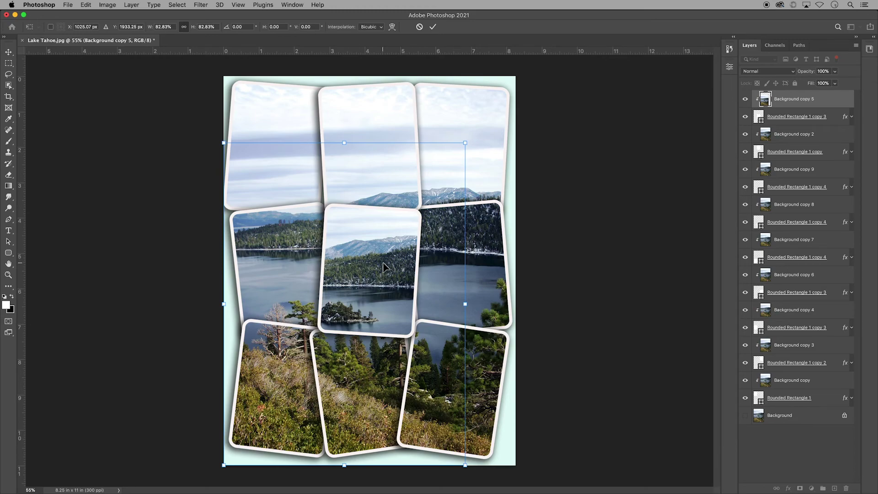
click(432, 26)
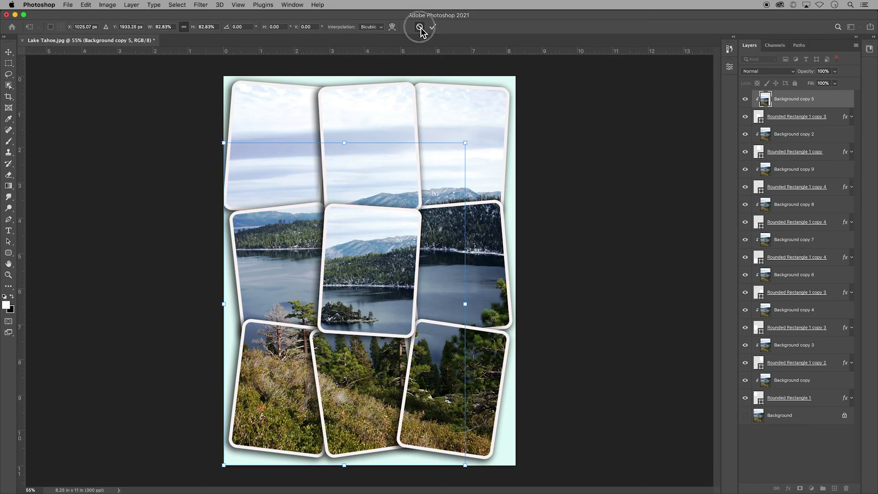
click(579, 118)
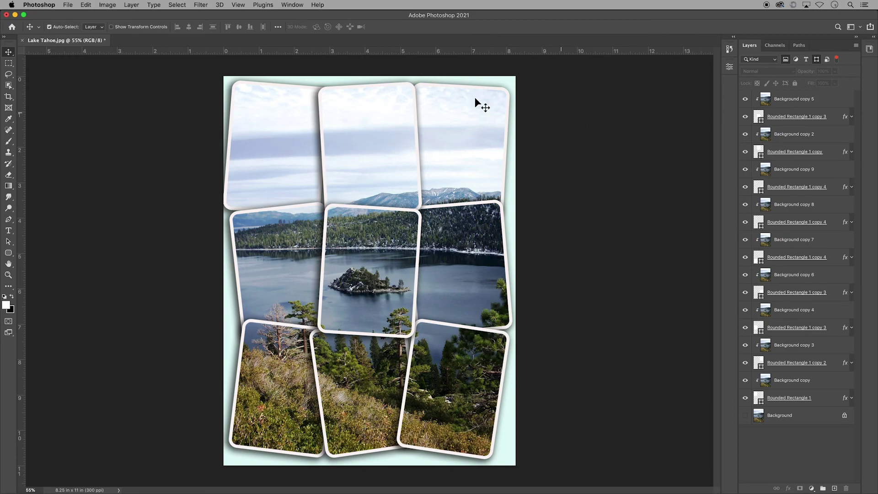
- Save the collage as a layered PSD named with the student's name plus 'U01.2 Collage'
click(68, 6)
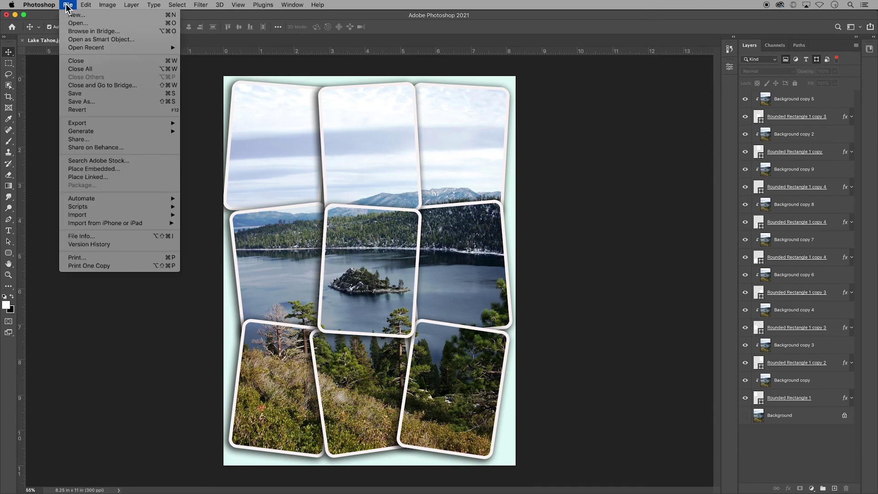
click(89, 103)
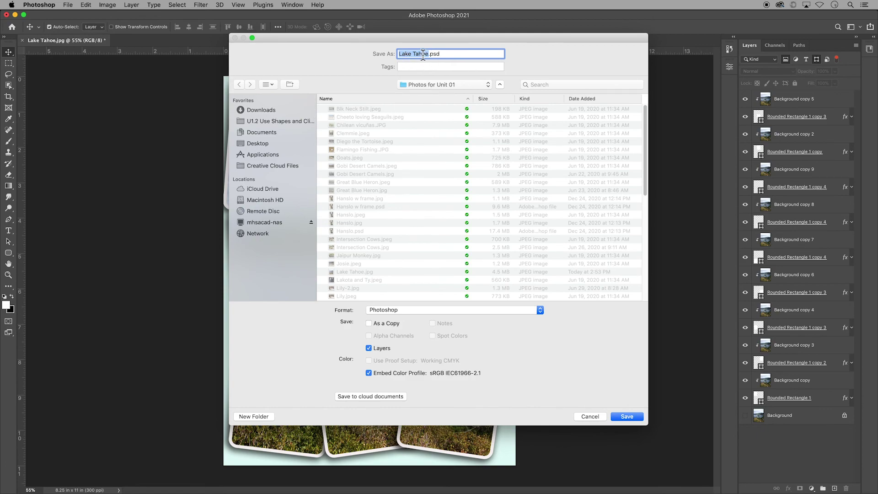
text(StaceyC_U01.2 Collage)
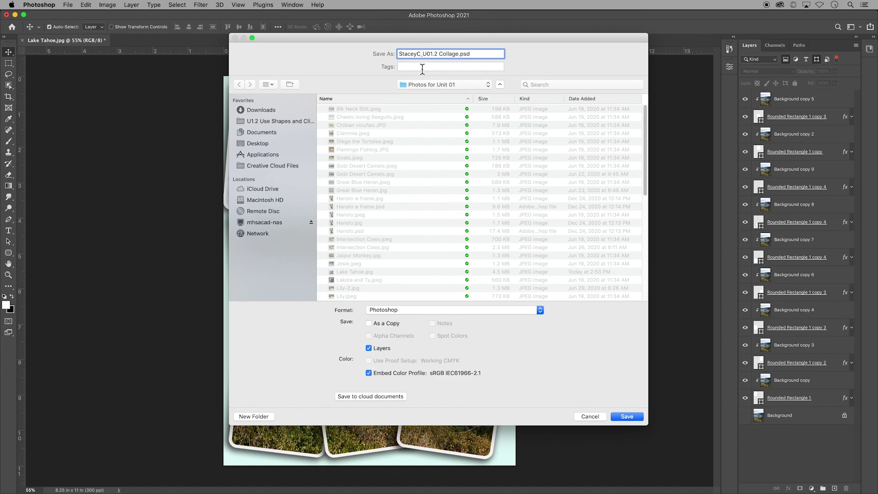
click(626, 416)
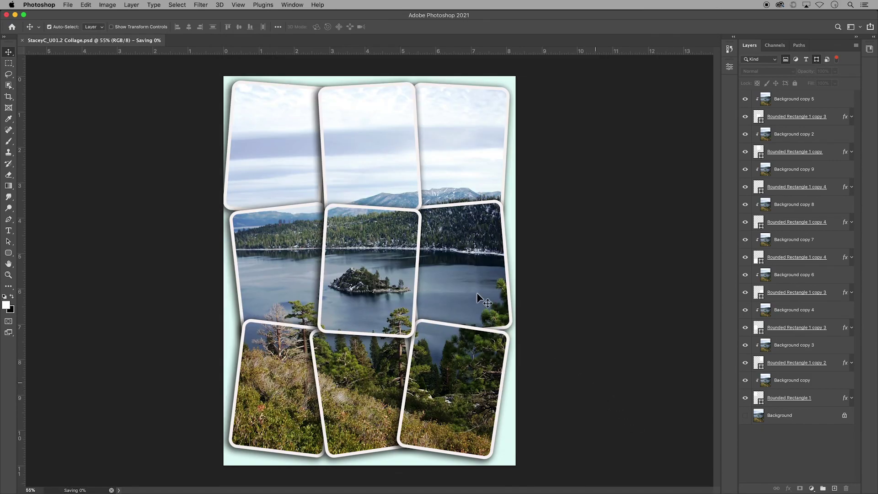
- Save a JPEG copy of the collage, accepting the default JPEG Options
click(69, 5)
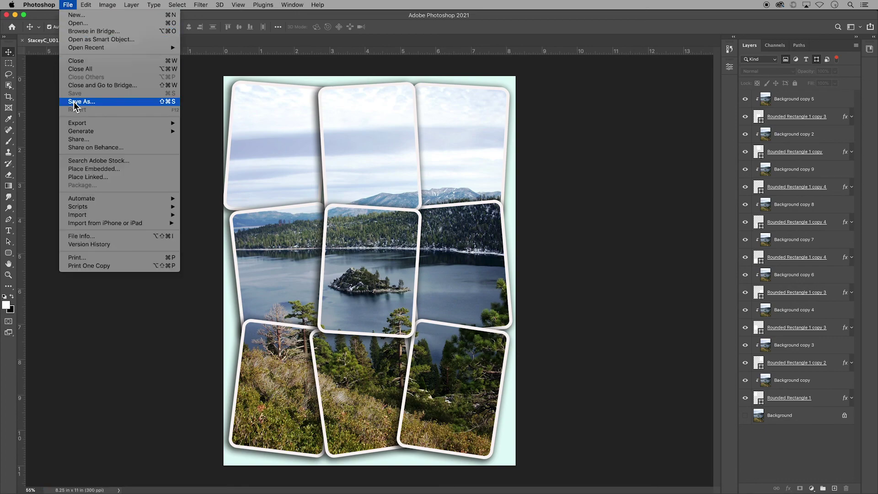
click(75, 102)
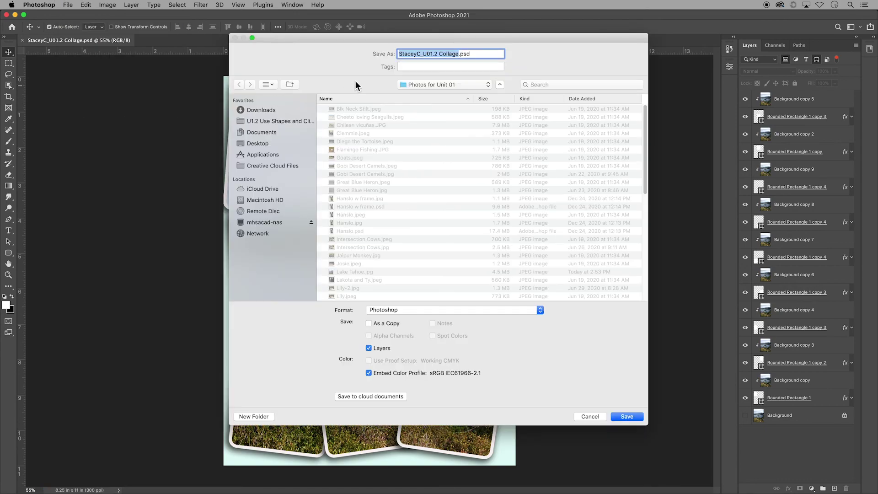
click(423, 310)
click(411, 364)
click(630, 416)
click(493, 128)
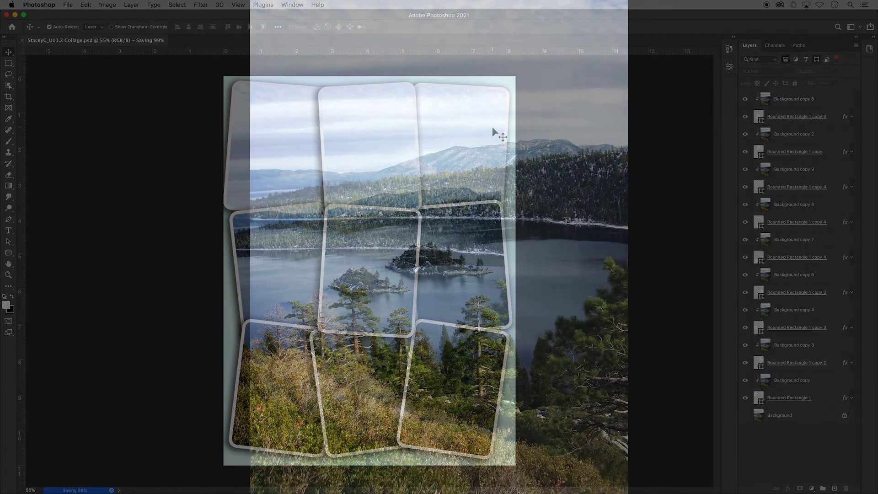